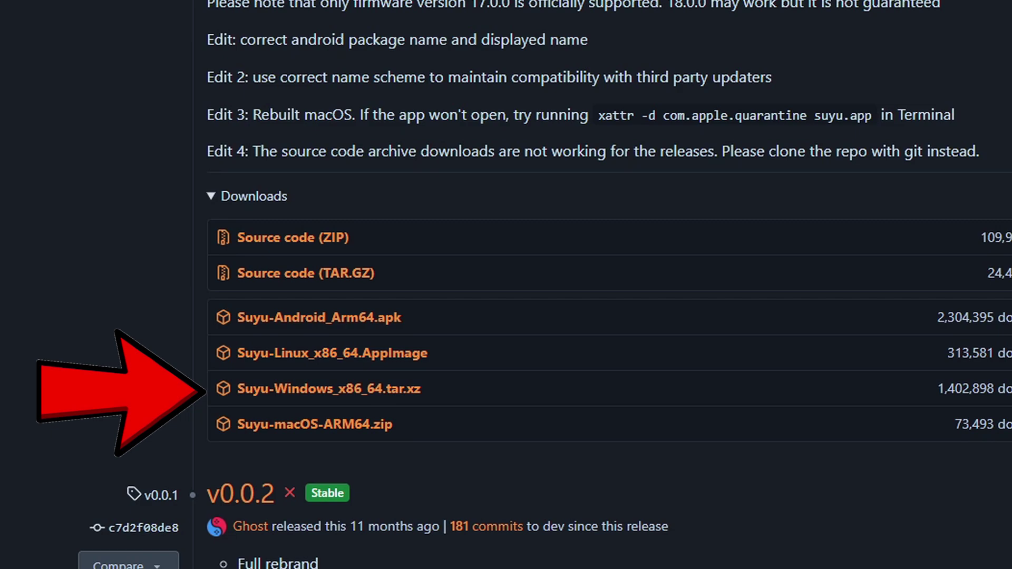
Download the Suyu-Windows_x86_64.tar.xz release file.
{"action": "left_click", "coordinate": [363, 394]}
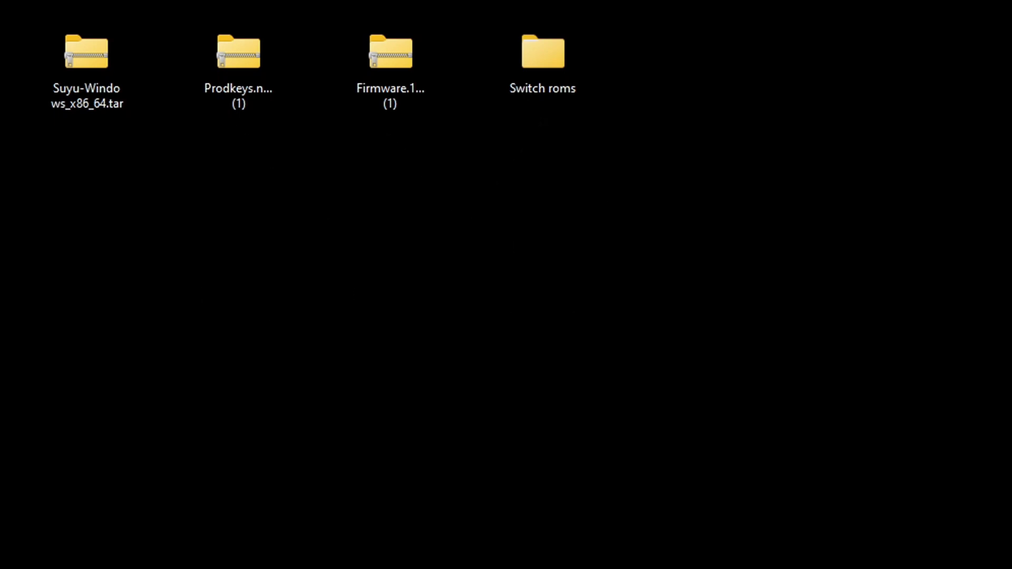
Extract the Suyu-Windows_x86_64.tar archive into its own folder with 7-Zip and delete the original archive.
{"action": "right_click", "coordinate": [80, 68]}
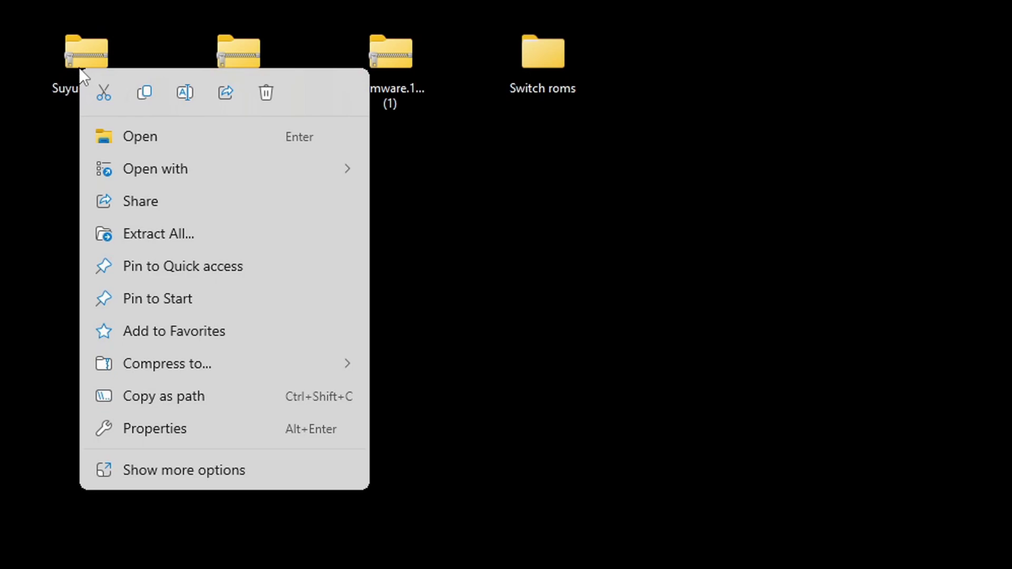
{"action": "left_click", "coordinate": [160, 472]}
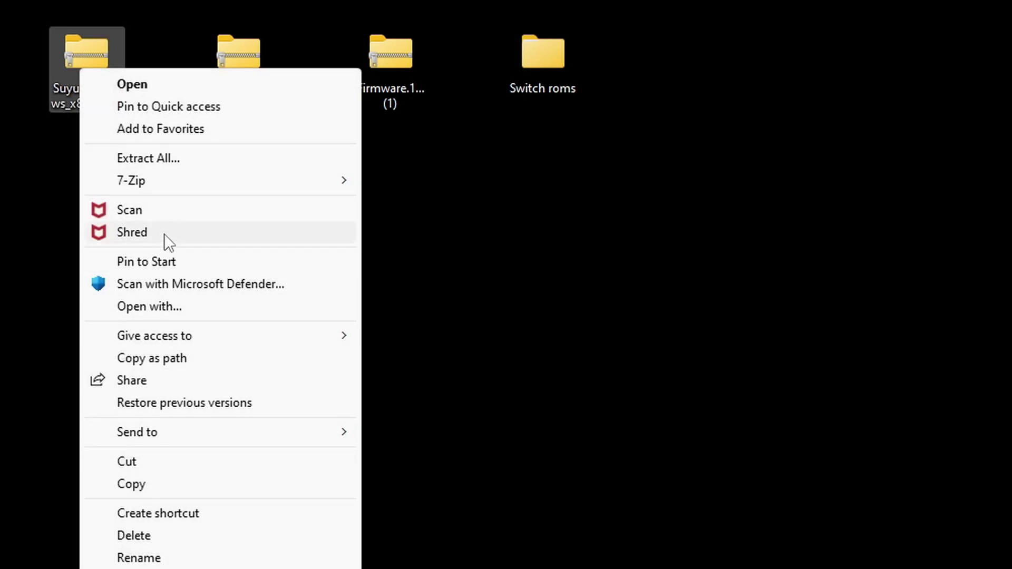
{"action": "mouse_move", "coordinate": [141, 178]}
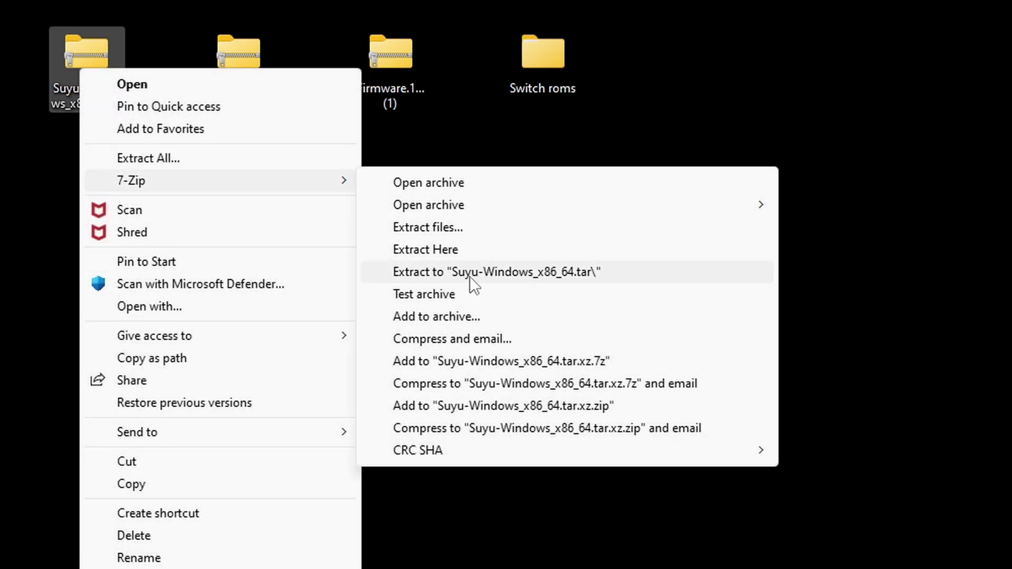
{"action": "left_click", "coordinate": [564, 272]}
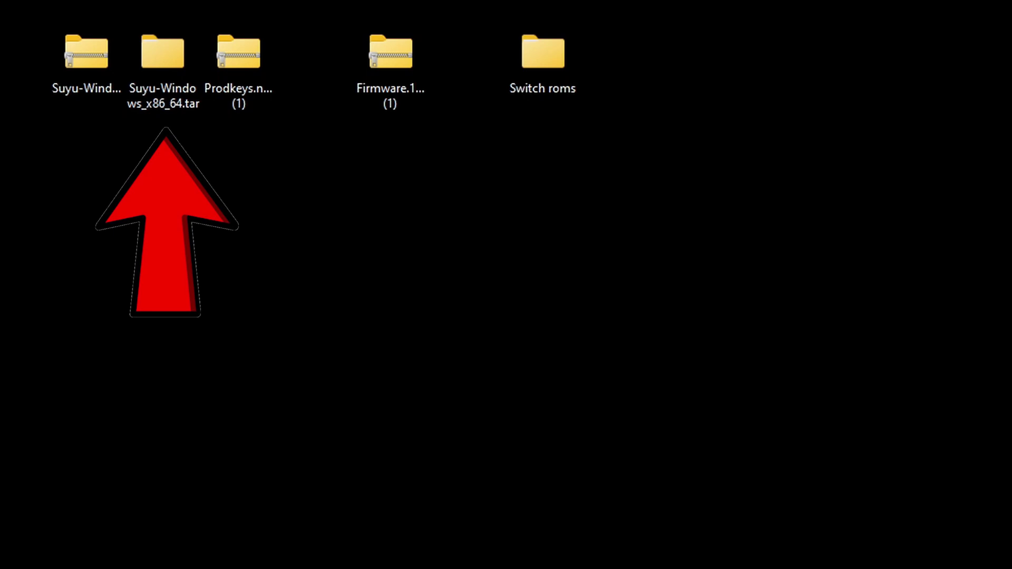
{"action": "right_click", "coordinate": [85, 61]}
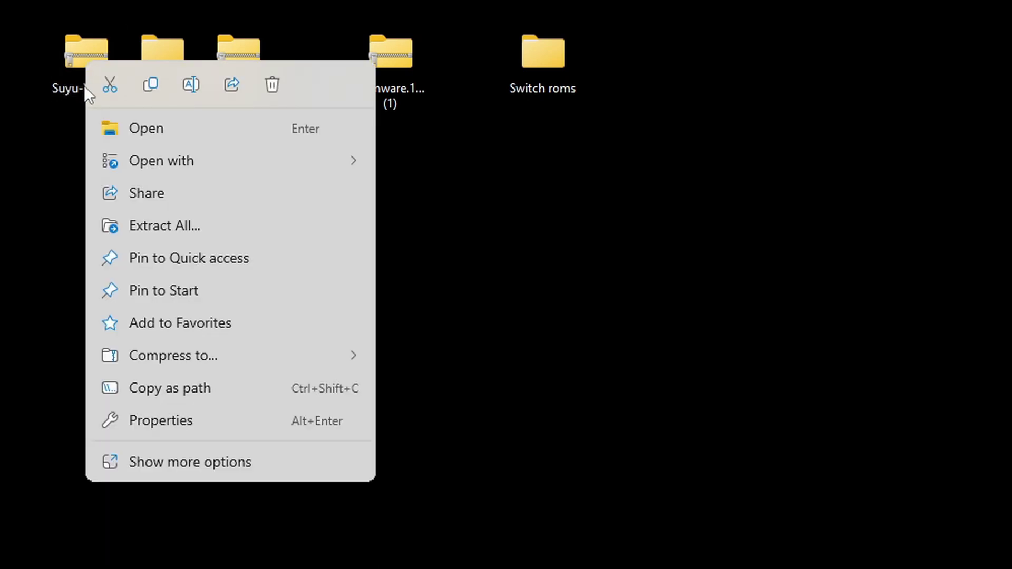
{"action": "left_click", "coordinate": [272, 84]}
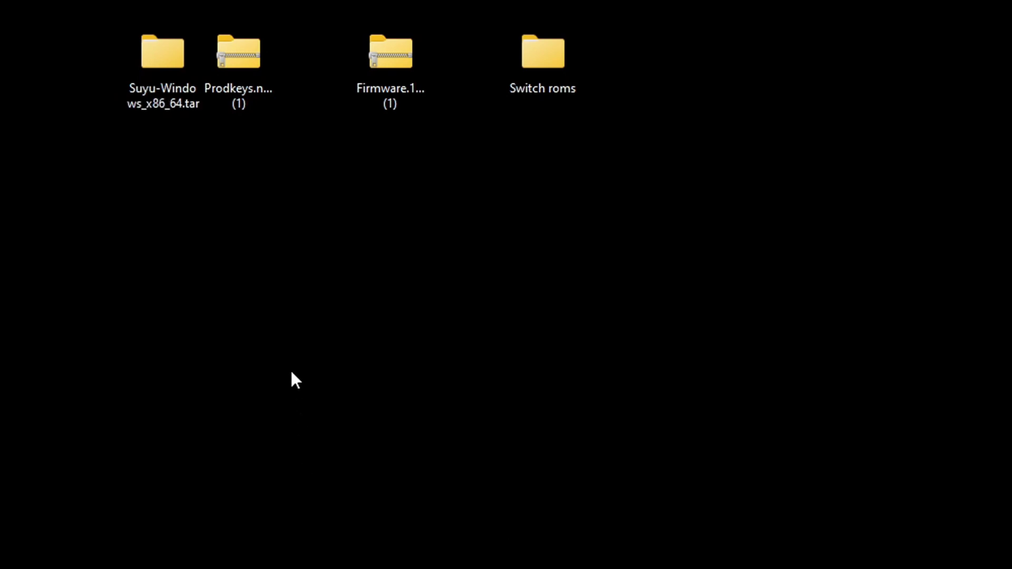
Extract the Prodkeys.net_v19.0.0 (1) archive into its own folder with 7-Zip and delete the original zip.
{"action": "right_click", "coordinate": [248, 49]}
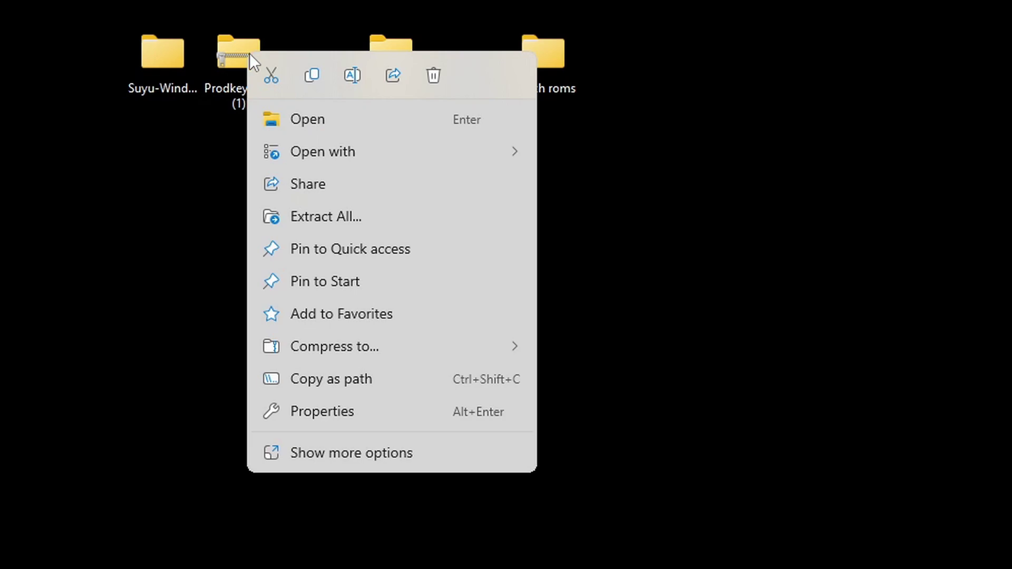
{"action": "left_click", "coordinate": [337, 454]}
{"action": "mouse_move", "coordinate": [317, 163]}
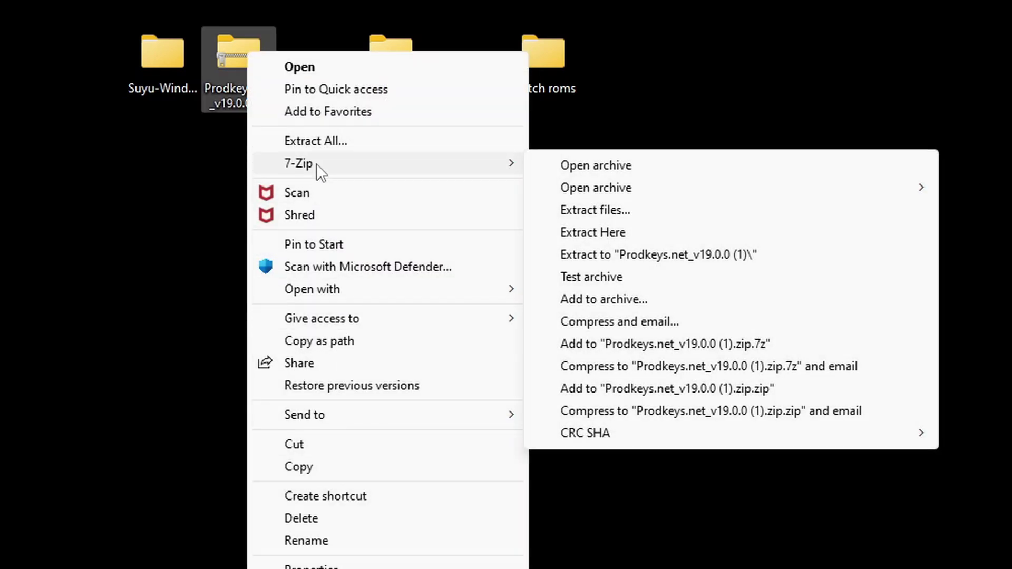
{"action": "left_click", "coordinate": [707, 254]}
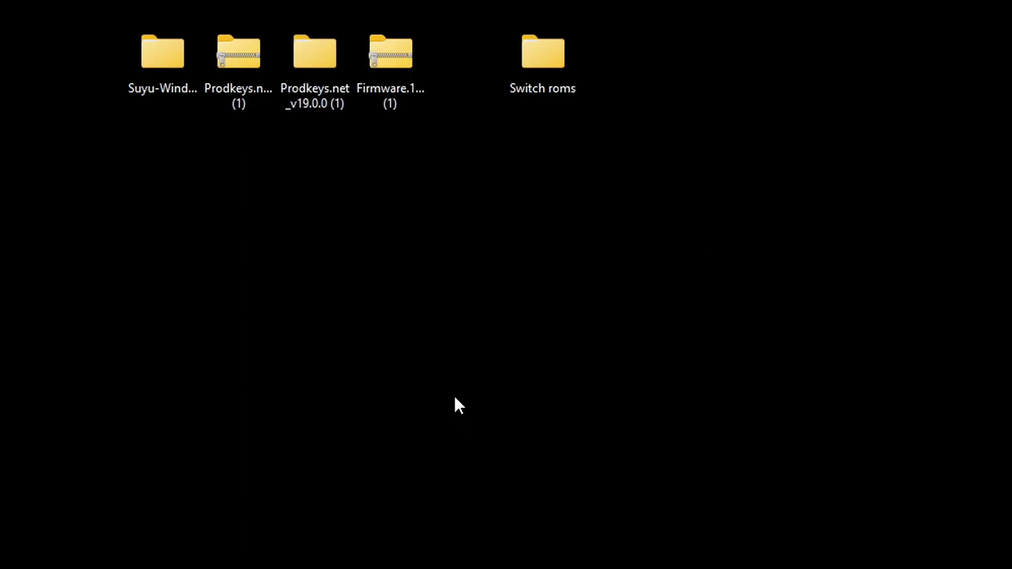
{"action": "right_click", "coordinate": [240, 62]}
{"action": "left_click", "coordinate": [422, 81]}
Open the extracted Prodkeys.net_v19.0.0 (1) folder and its Prodkeys.net_v19.0.0 subfolder to check the contents.
{"action": "double_click", "coordinate": [320, 44]}
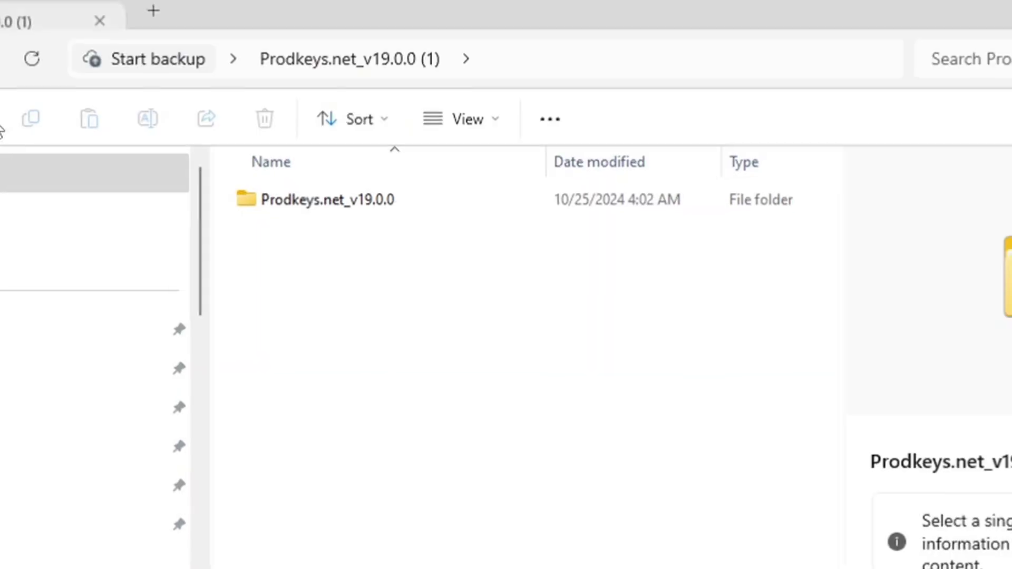
{"action": "double_click", "coordinate": [327, 199]}
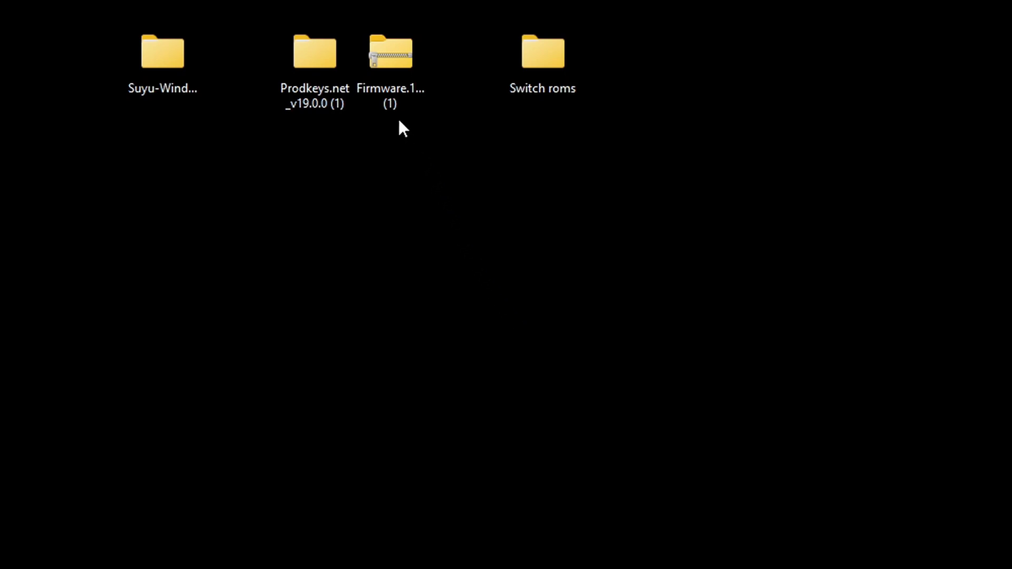
Extract the Firmware.19.0.1 (1) archive into its own folder with 7-Zip and delete the original zip.
{"action": "right_click", "coordinate": [382, 47]}
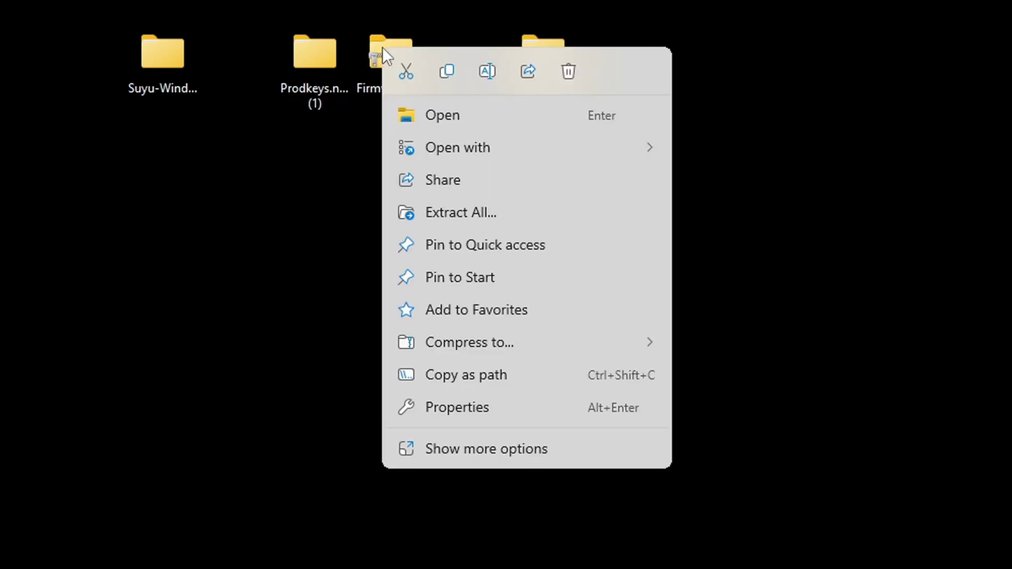
{"action": "left_click", "coordinate": [483, 446]}
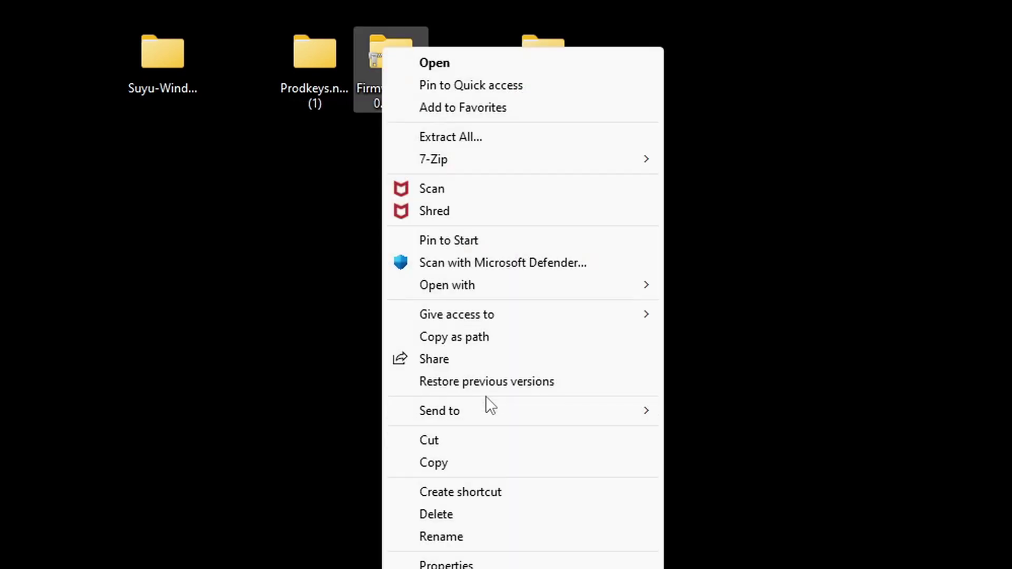
{"action": "mouse_move", "coordinate": [492, 160]}
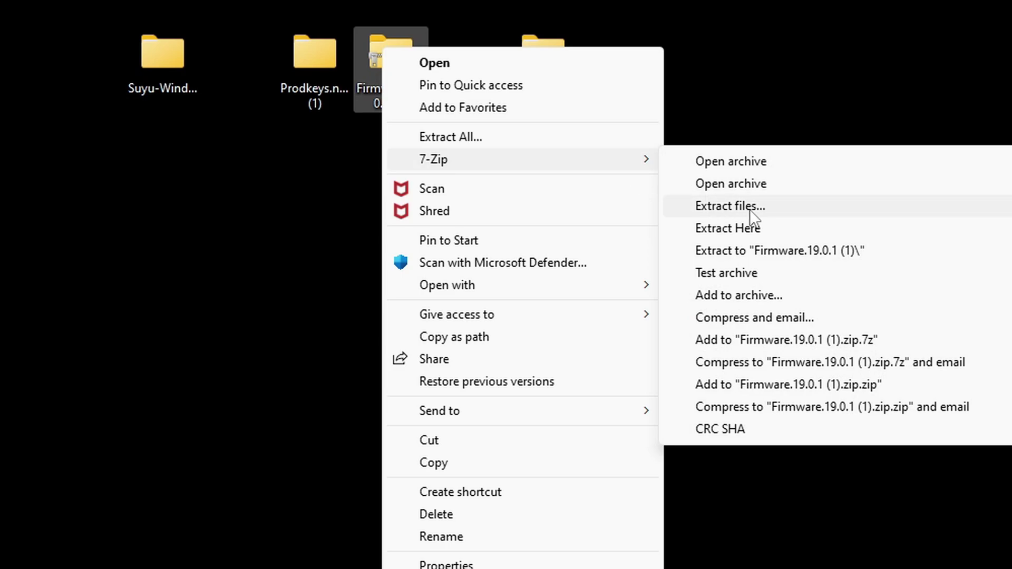
{"action": "left_click", "coordinate": [858, 251]}
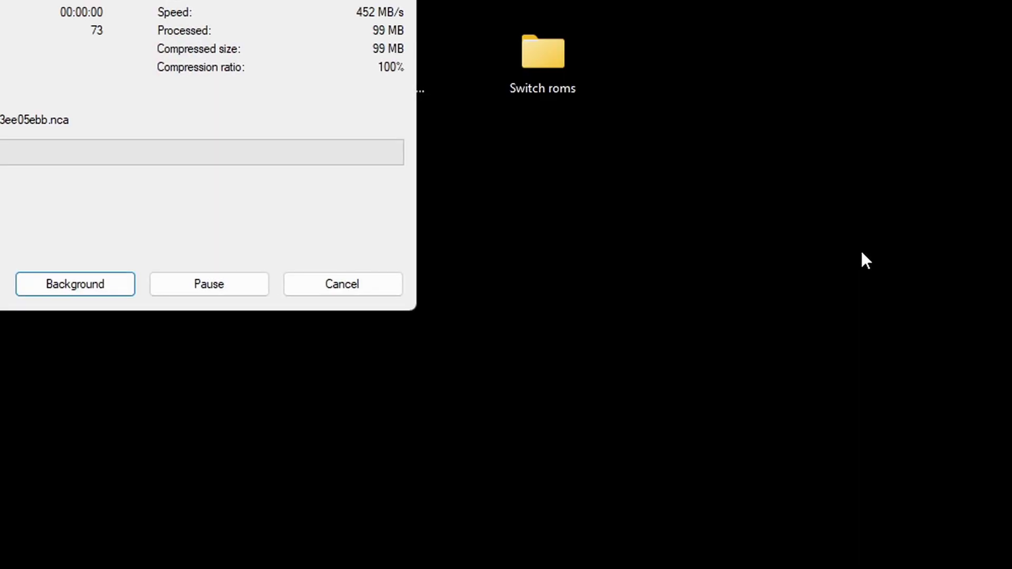
{"action": "right_click", "coordinate": [400, 56]}
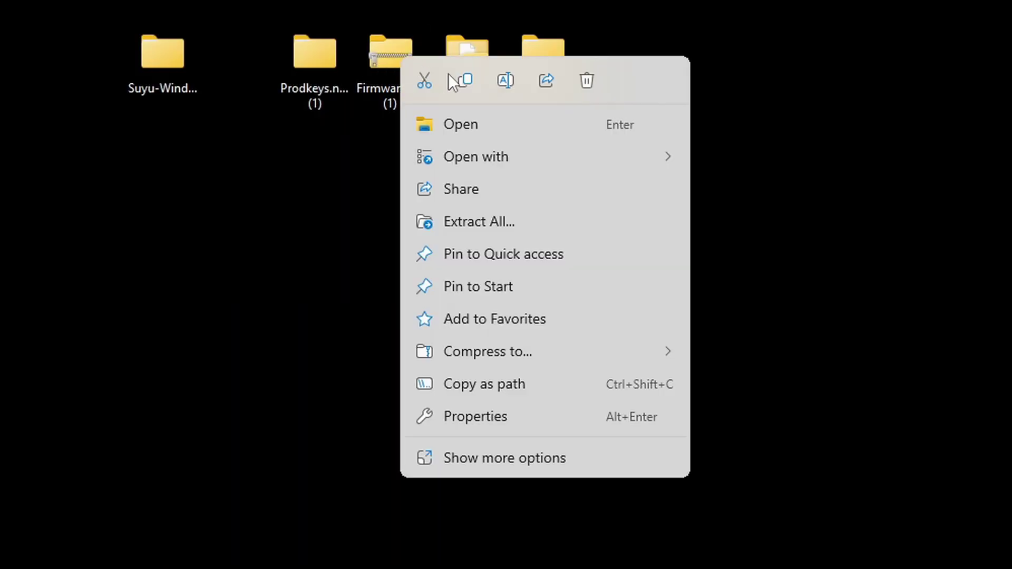
{"action": "left_click", "coordinate": [587, 80]}
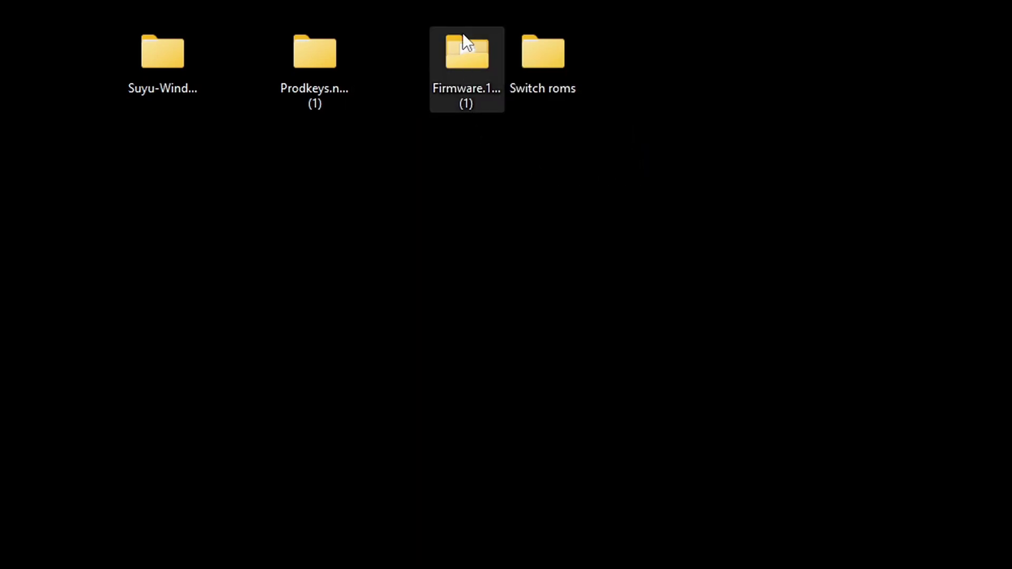
Open the extracted Firmware.19.0.1 (1) folder and look through its NCA files.
{"action": "double_click", "coordinate": [477, 60]}
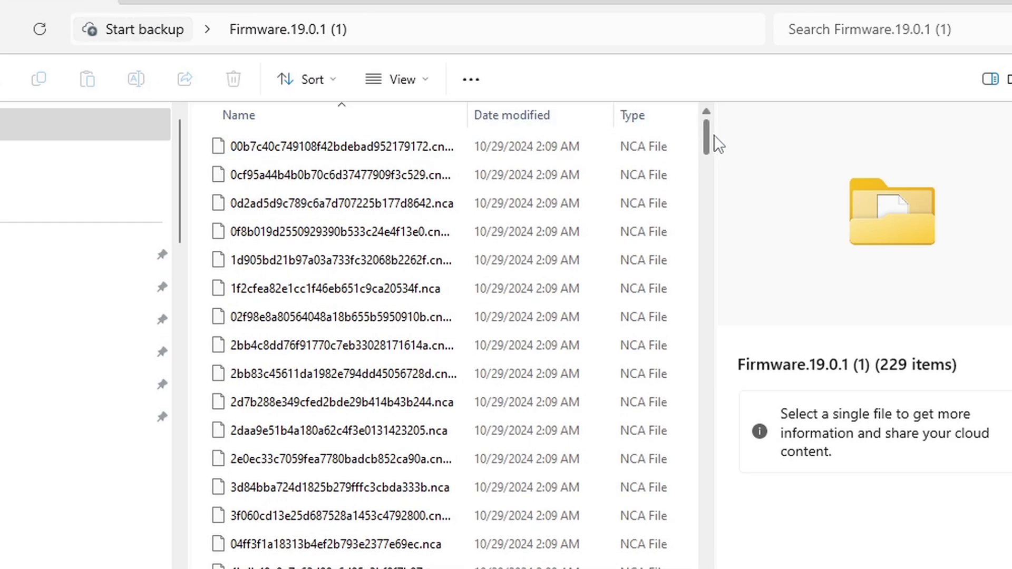
{"action": "scroll", "coordinate": [703, 139], "scroll_direction": "down", "scroll_amount": 1}
{"action": "left_click_drag", "start_coordinate": [704, 138], "coordinate": [716, 463]}
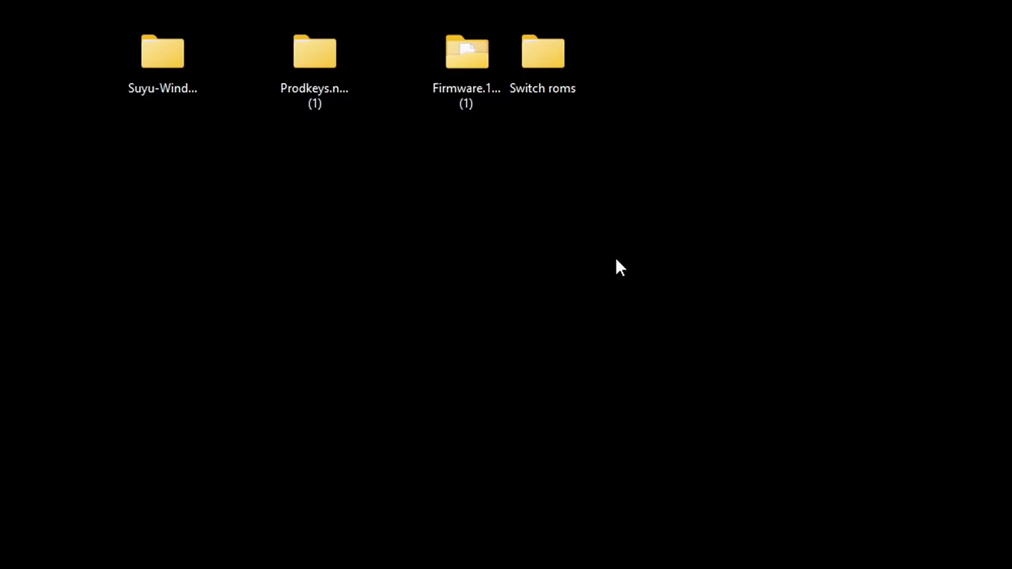
In the Switch roms folder, extract the SONIC SUPERSTARS [v0] base game archive in place with 7-Zip and delete the archive.
{"action": "double_click", "coordinate": [546, 51]}
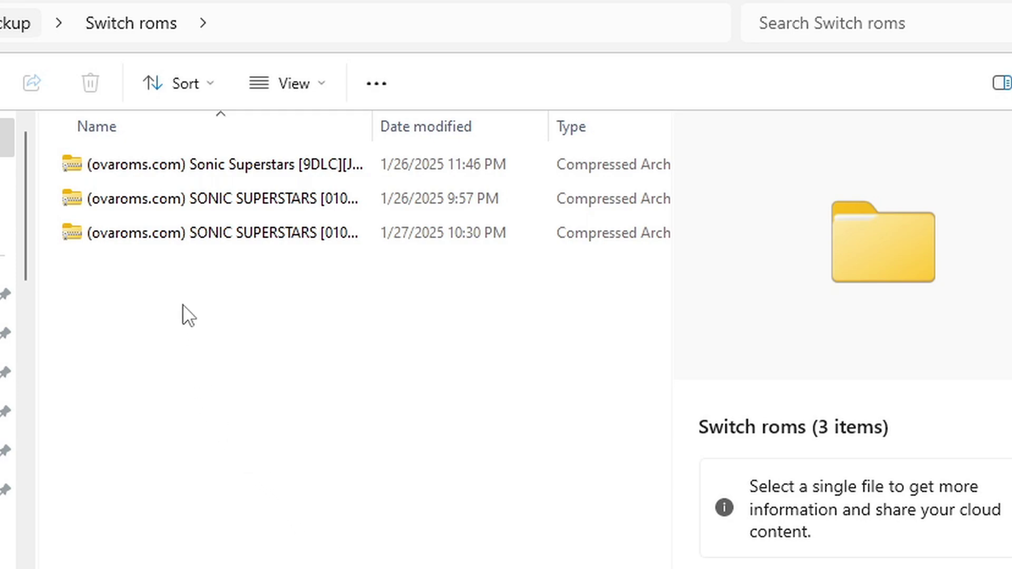
{"action": "left_click", "coordinate": [216, 198]}
{"action": "right_click", "coordinate": [216, 199]}
{"action": "left_click", "coordinate": [285, 568]}
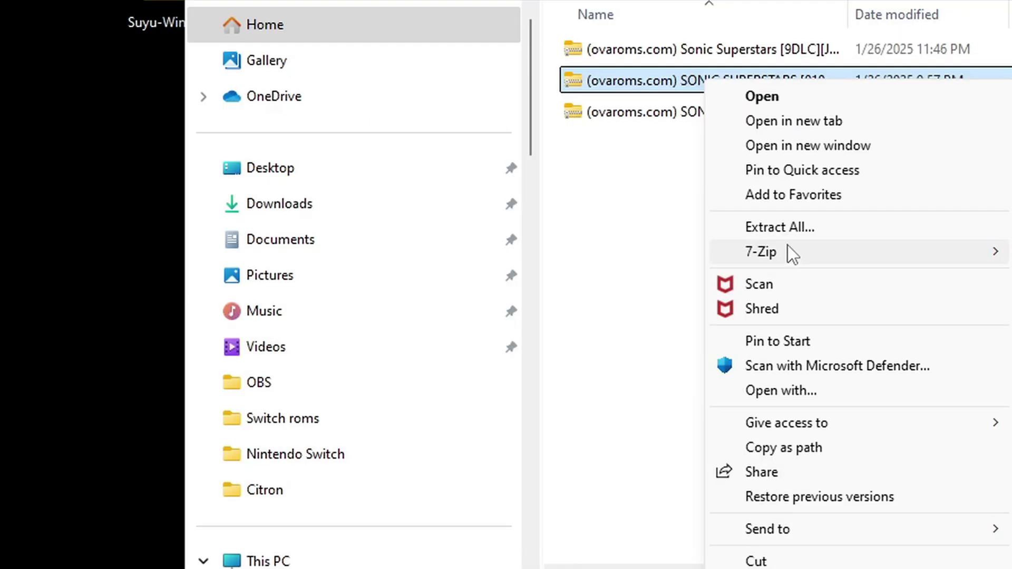
{"action": "mouse_move", "coordinate": [306, 378]}
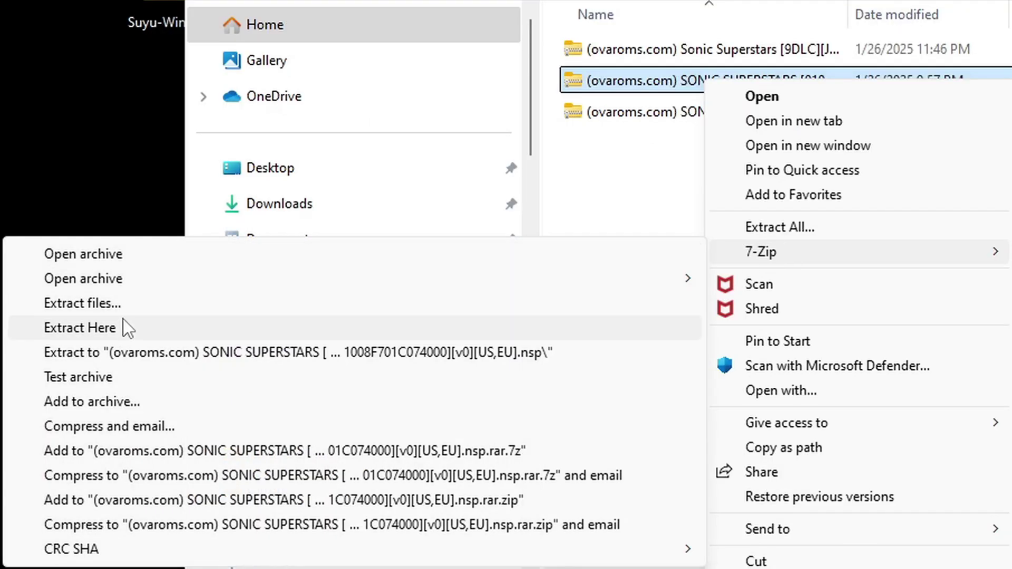
{"action": "left_click", "coordinate": [114, 330]}
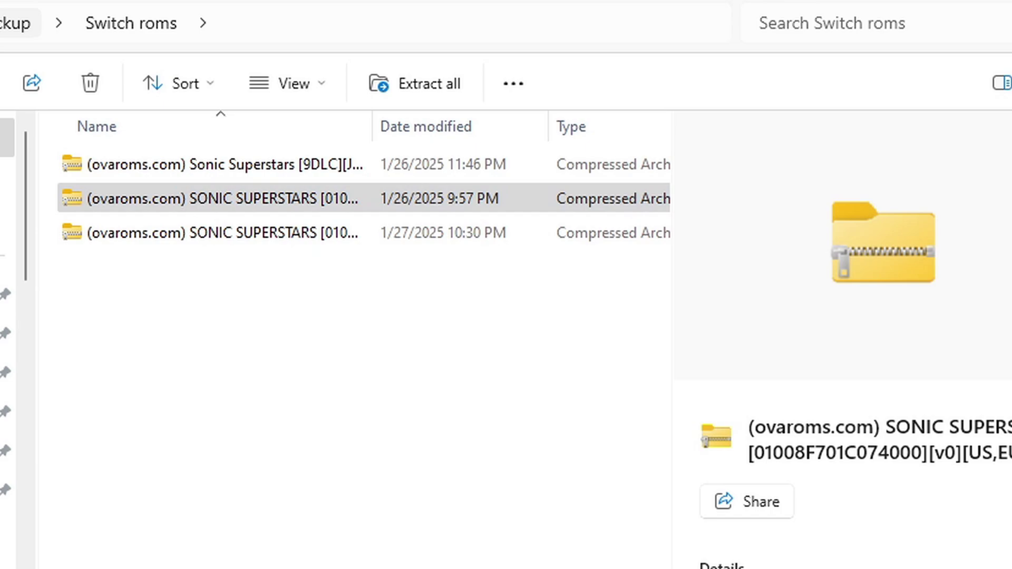
{"action": "right_click", "coordinate": [124, 198]}
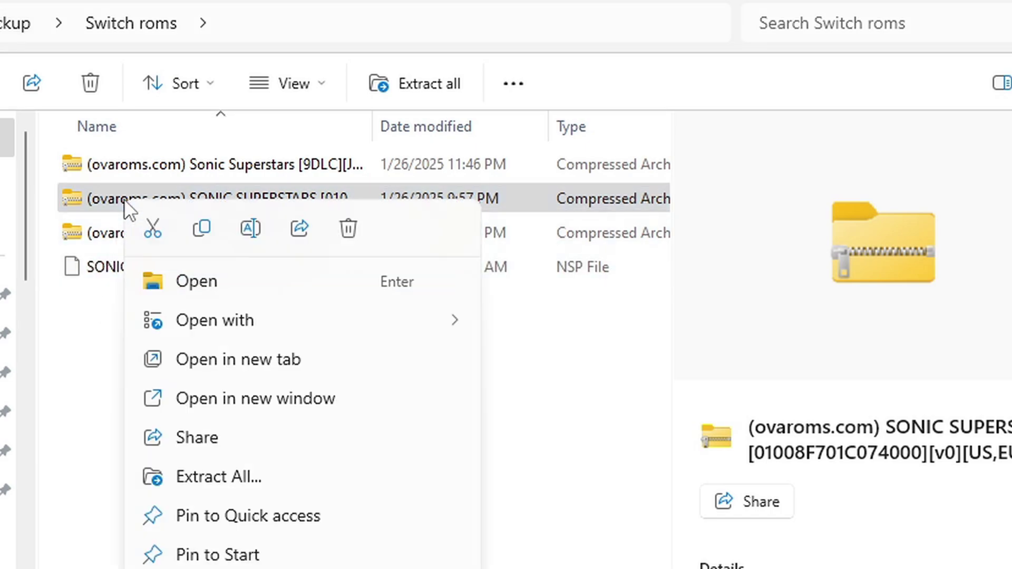
{"action": "left_click", "coordinate": [348, 228]}
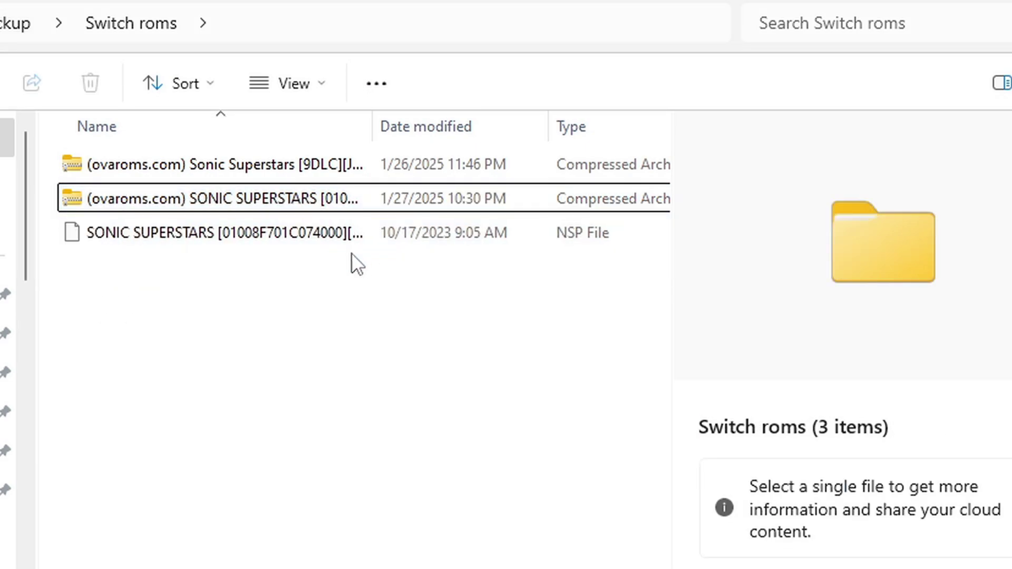
Extract the Sonic Superstars [9DLC] and v1.1.8 update archives into separate folders with 7-Zip and delete both archives.
{"action": "left_click", "coordinate": [244, 160]}
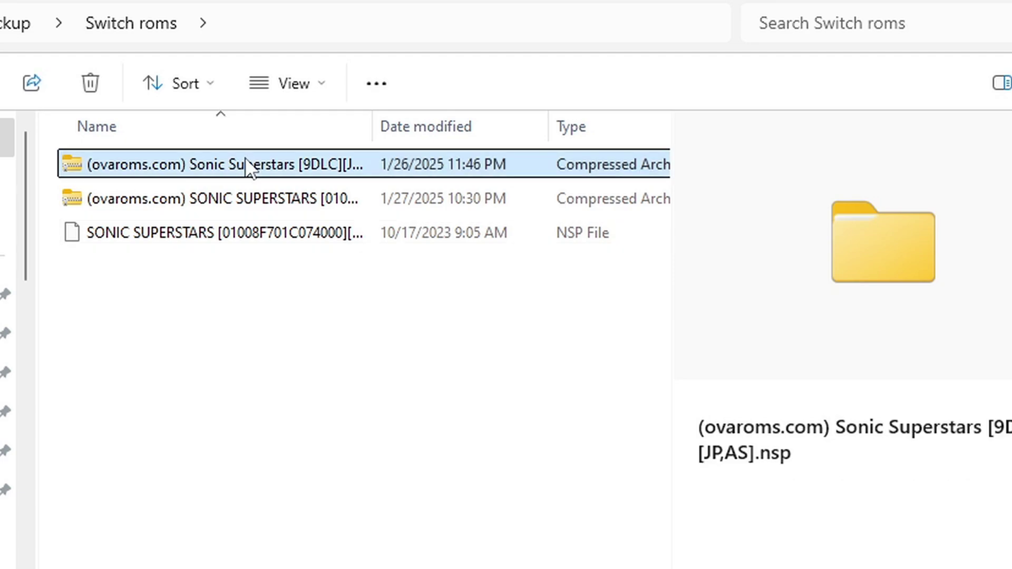
{"action": "left_click", "coordinate": [232, 196]}
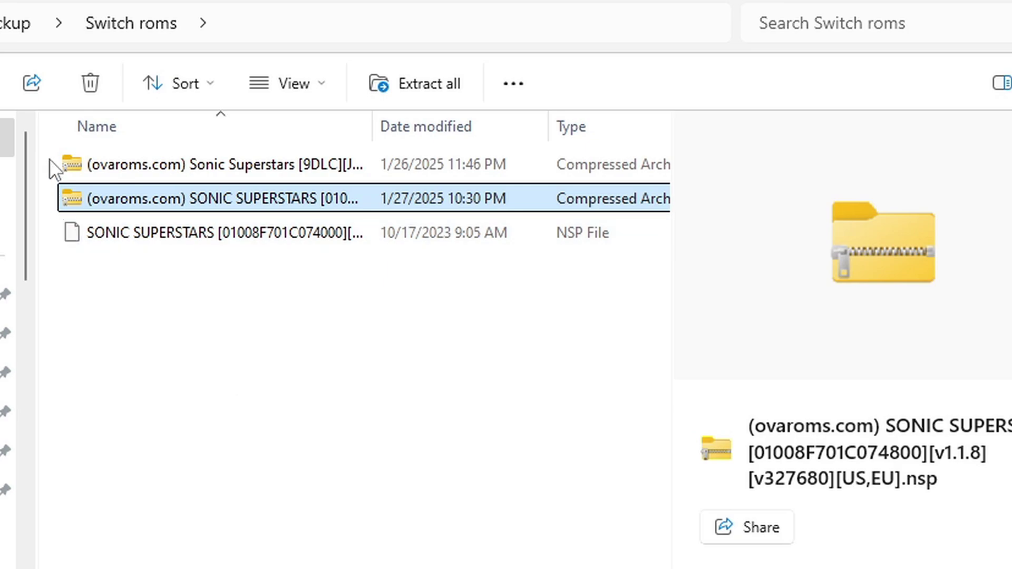
{"action": "left_click_drag", "start_coordinate": [50, 170], "coordinate": [154, 198]}
{"action": "right_click", "coordinate": [165, 162]}
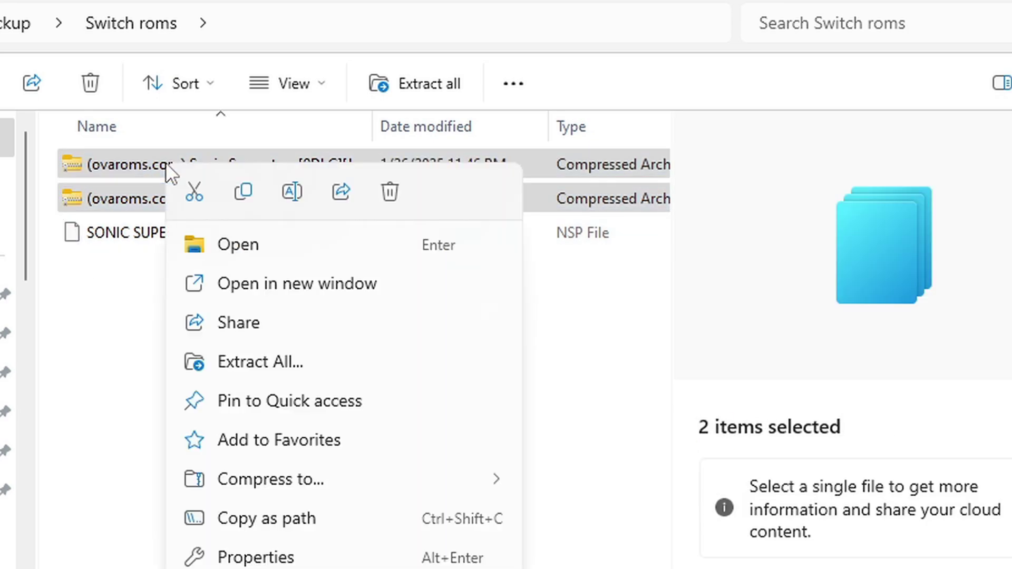
{"action": "key", "text": "shift+F10"}
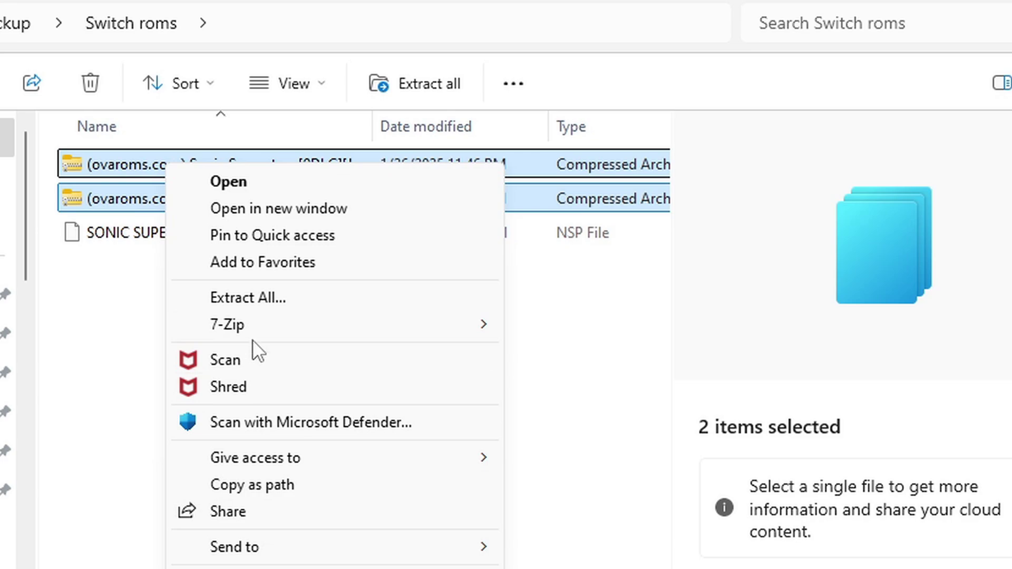
{"action": "mouse_move", "coordinate": [250, 332]}
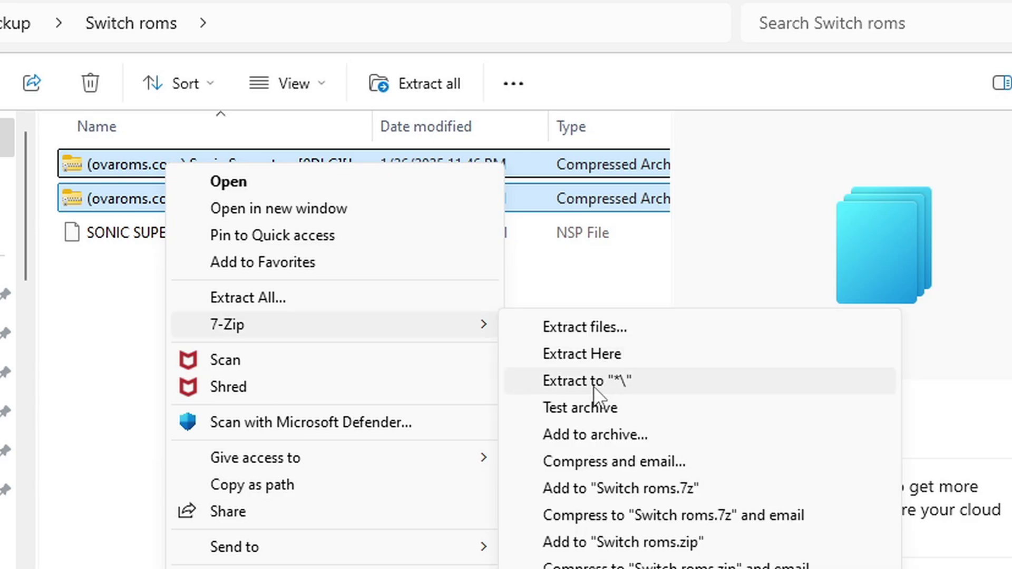
{"action": "left_click", "coordinate": [645, 383]}
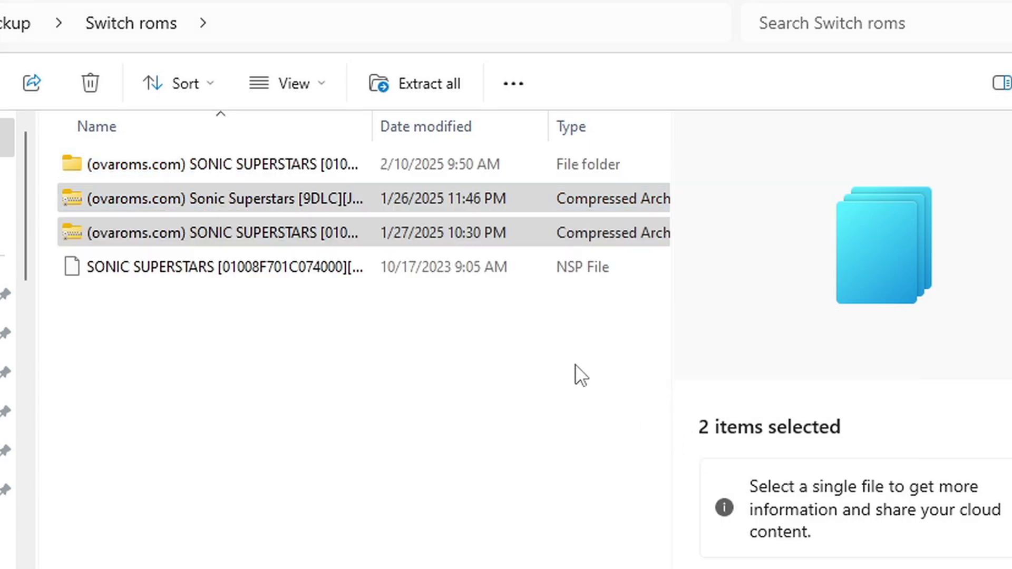
{"action": "right_click", "coordinate": [260, 241]}
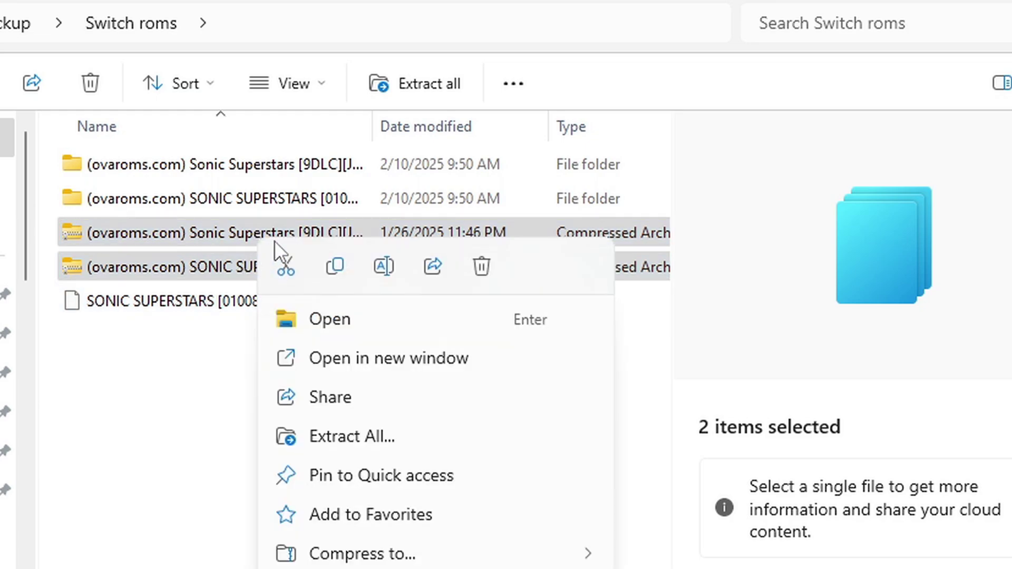
{"action": "left_click", "coordinate": [481, 266]}
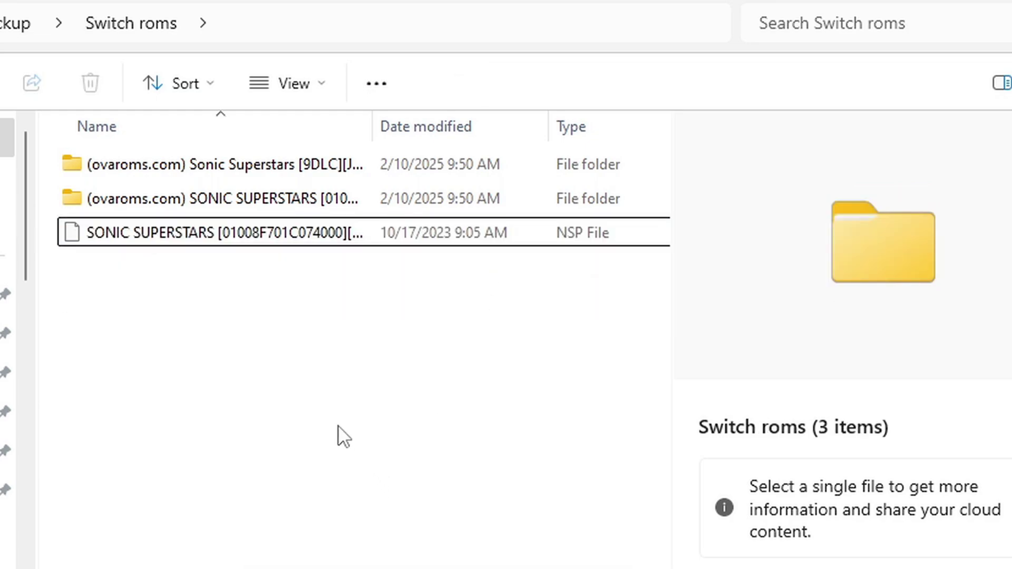
Open the extracted Sonic Superstars [9DLC] folder to check its NSP files.
{"action": "double_click", "coordinate": [288, 165]}
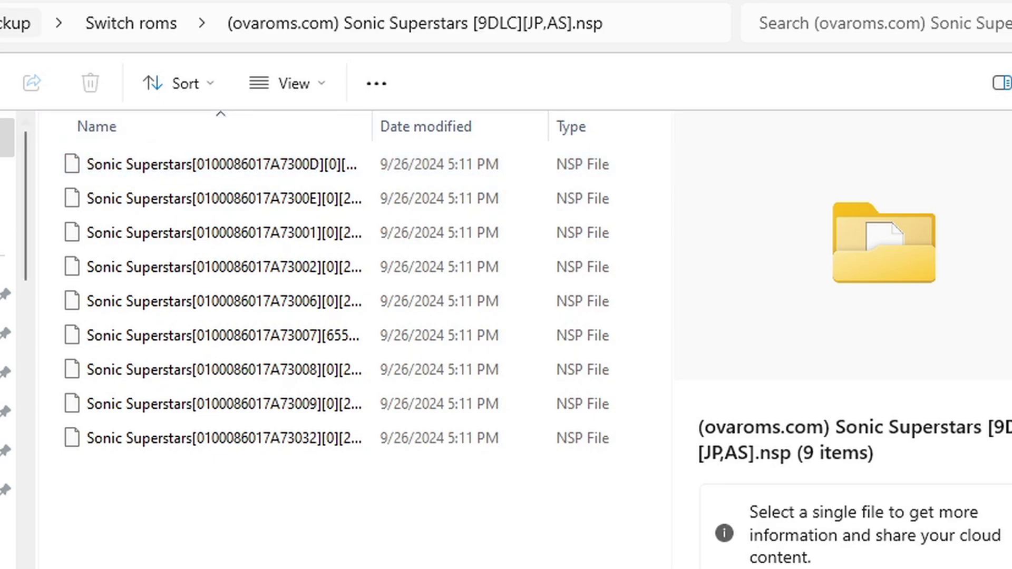
Return to the Switch roms folder and open the extracted SONIC SUPERSTARS update folder to check its contents.
{"action": "key", "text": "alt+Left"}
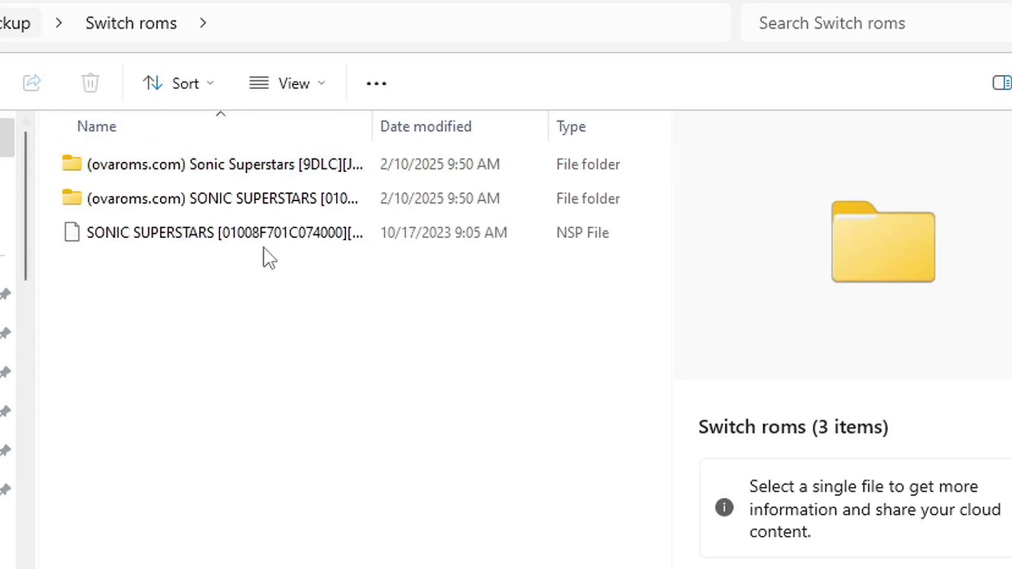
{"action": "double_click", "coordinate": [273, 191]}
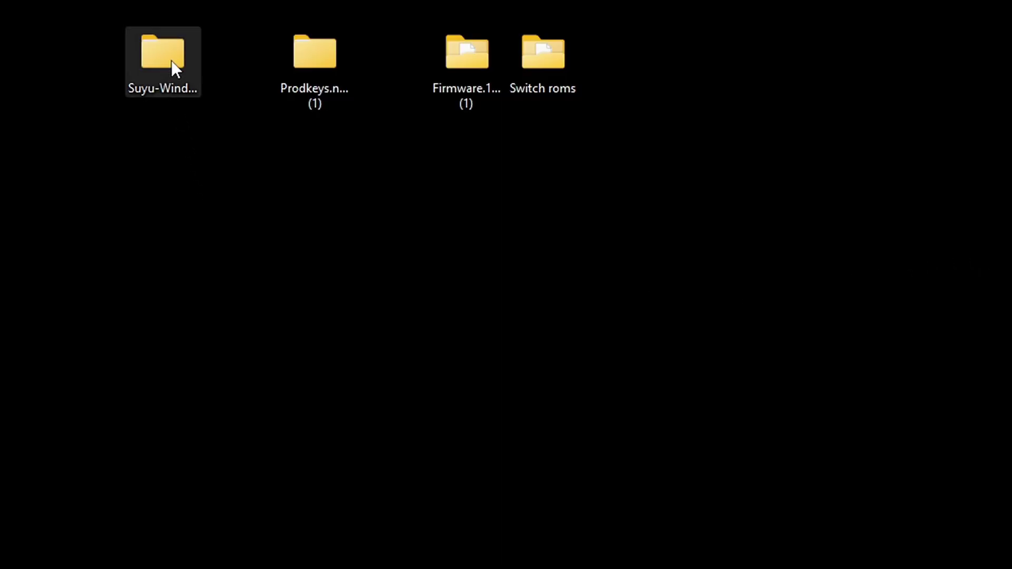
Open the Suyu-Windows_x86_64.tar folder on the desktop and extract the Suyu-Windows_x86_64 archive in place with 7-Zip.
{"action": "double_click", "coordinate": [171, 63]}
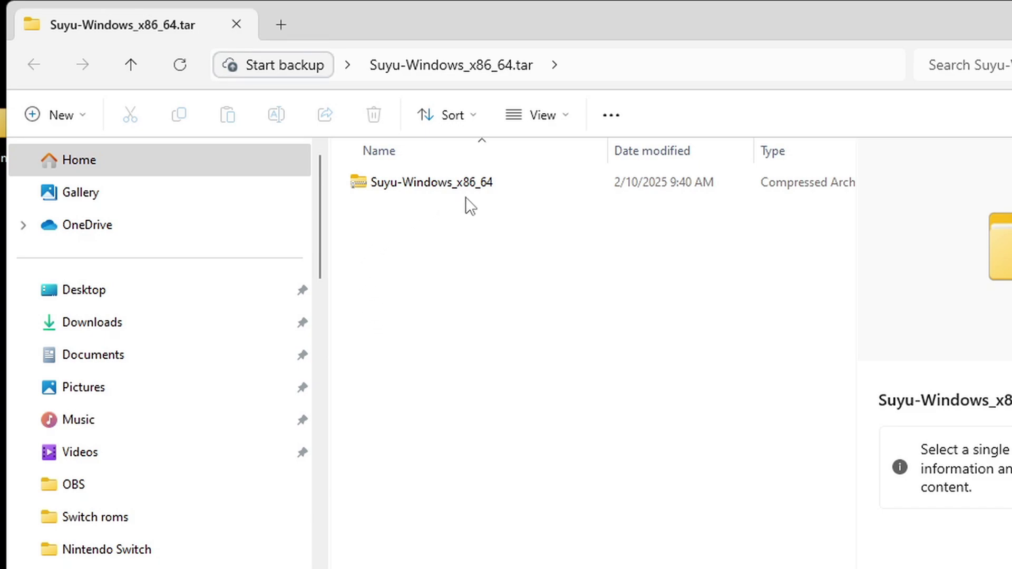
{"action": "left_click", "coordinate": [439, 183]}
{"action": "right_click", "coordinate": [438, 185]}
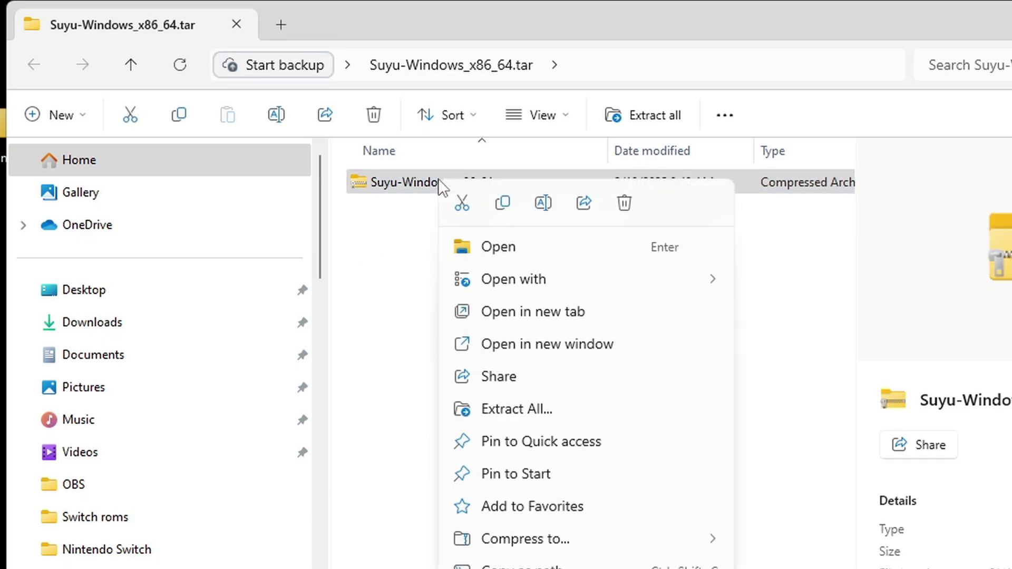
{"action": "key", "text": "shift+F10"}
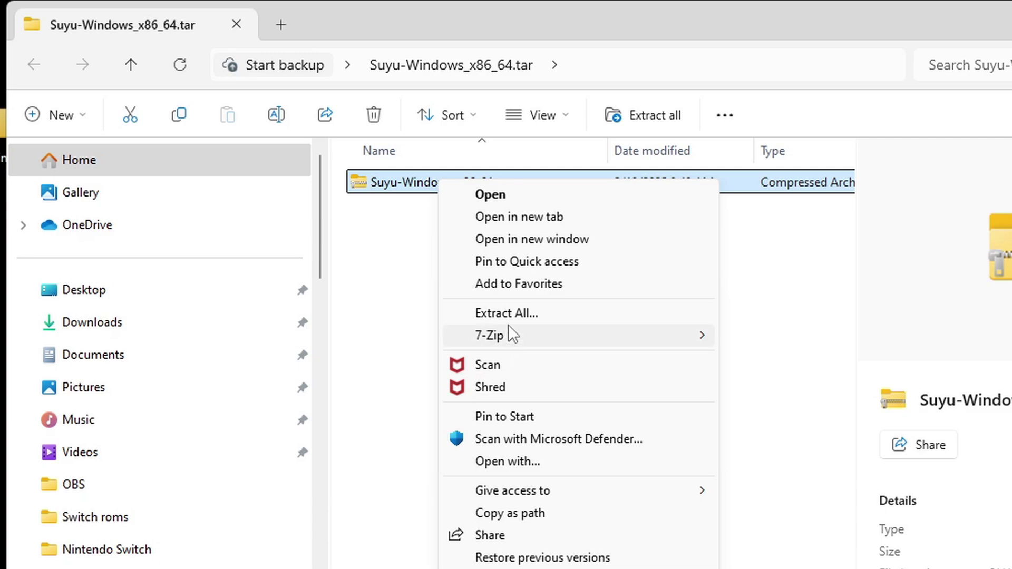
{"action": "mouse_move", "coordinate": [508, 333]}
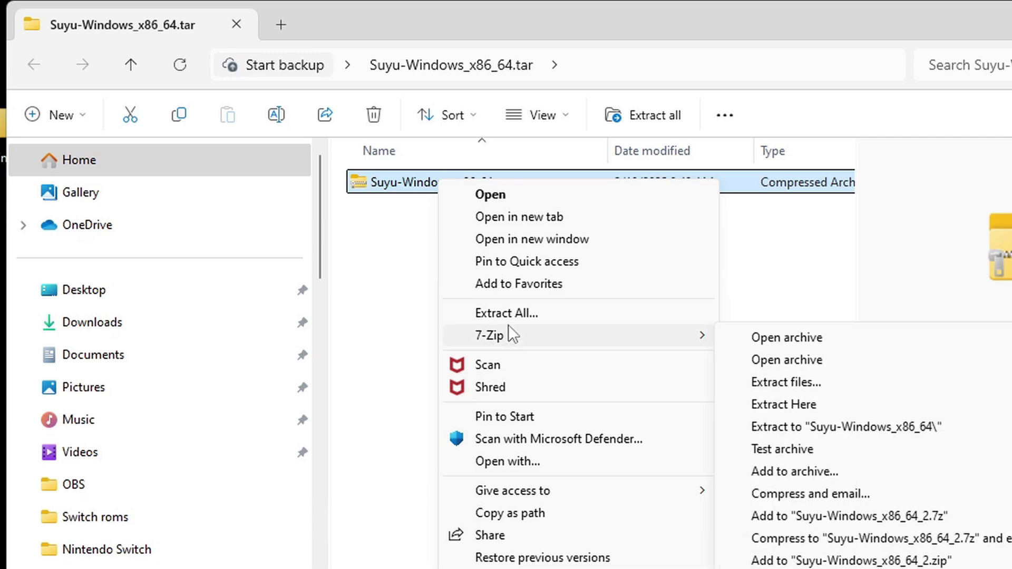
{"action": "left_click", "coordinate": [821, 407]}
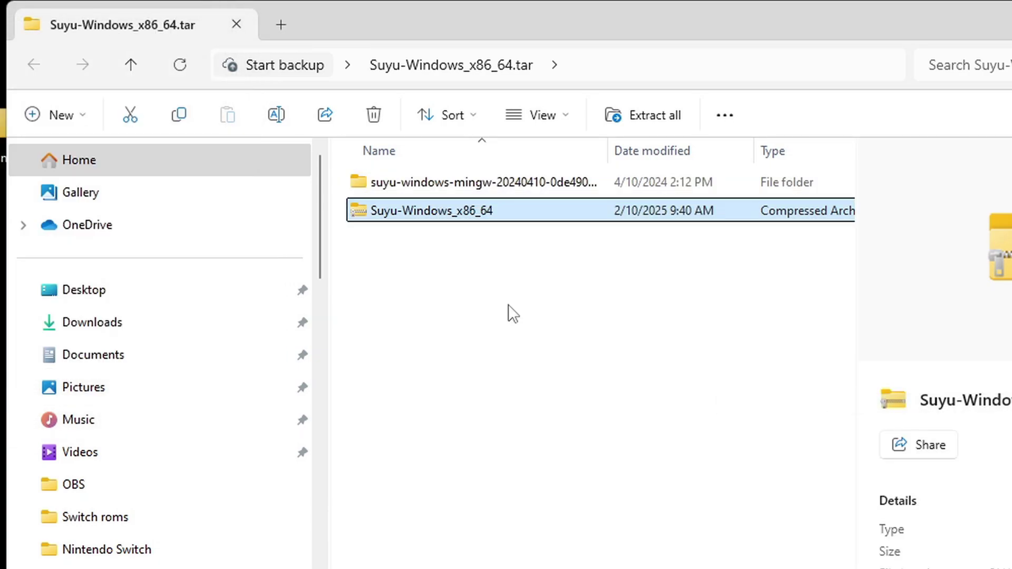
Launch the suyu application from the extracted suyu-windows-mingw folder and dismiss the missing encryption keys warning.
{"action": "double_click", "coordinate": [464, 182]}
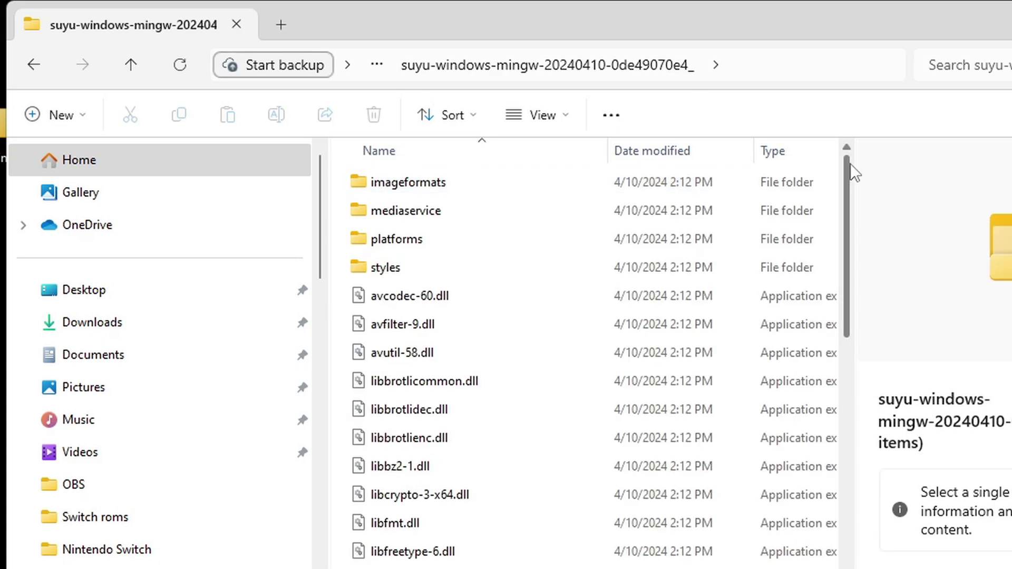
{"action": "left_click_drag", "start_coordinate": [850, 169], "coordinate": [853, 472]}
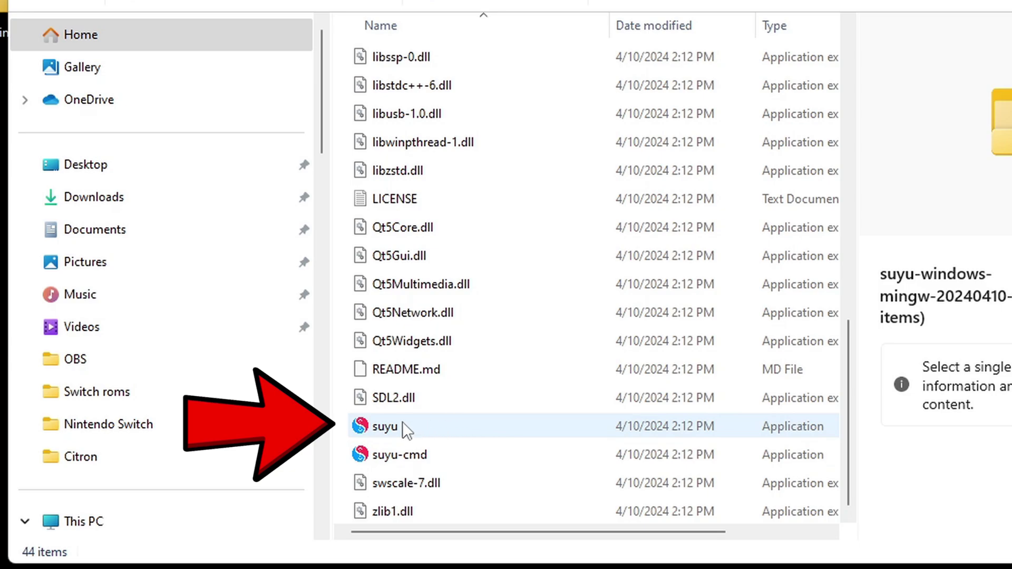
{"action": "double_click", "coordinate": [407, 426]}
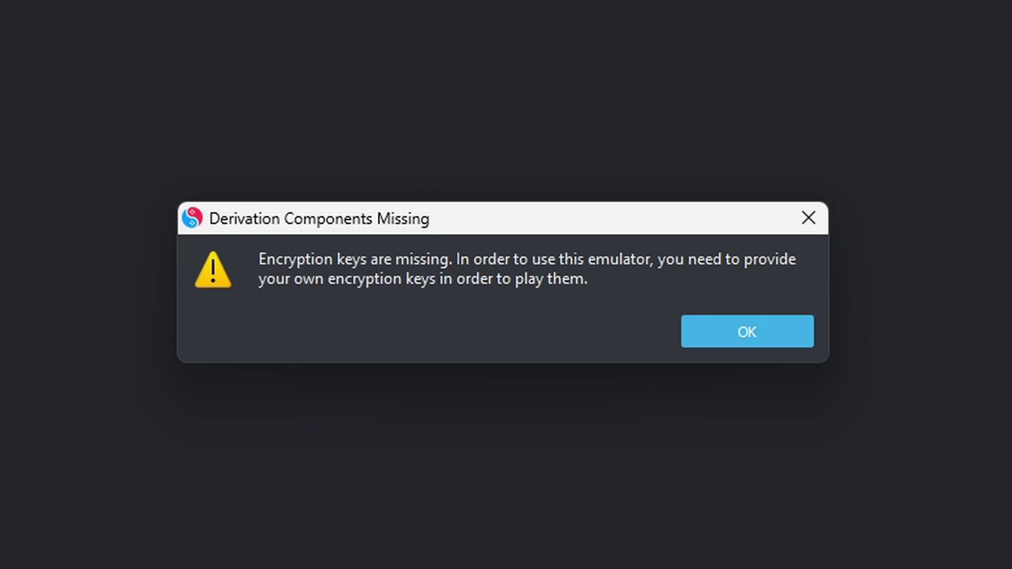
{"action": "left_click", "coordinate": [760, 336]}
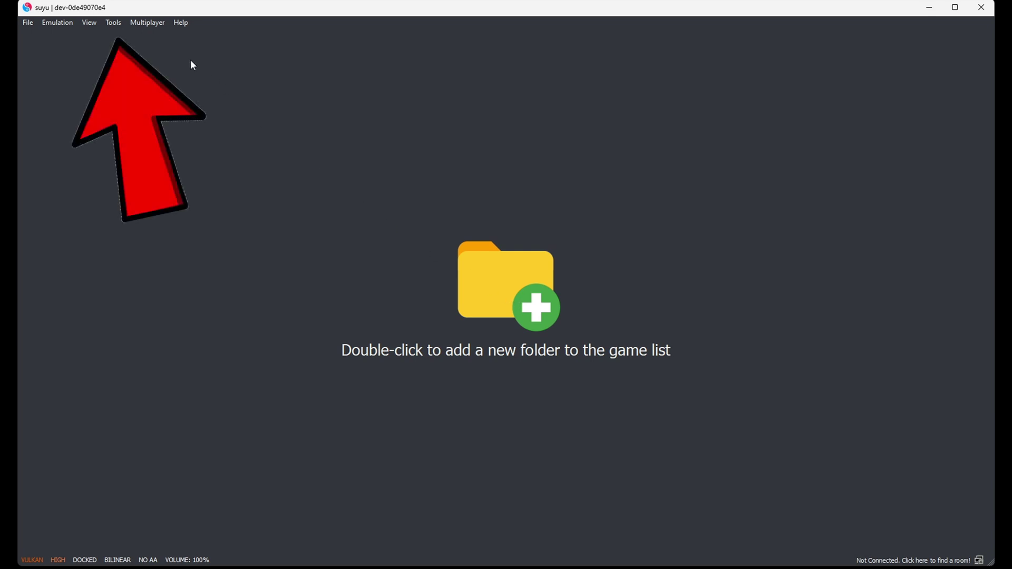
Install the decryption keys from prod.keys in the desktop's Prodkeys.net_v19.0.0 (1) folder, inside the Prodkeys.net_v19.0.0 subfolder.
{"action": "left_click", "coordinate": [114, 23]}
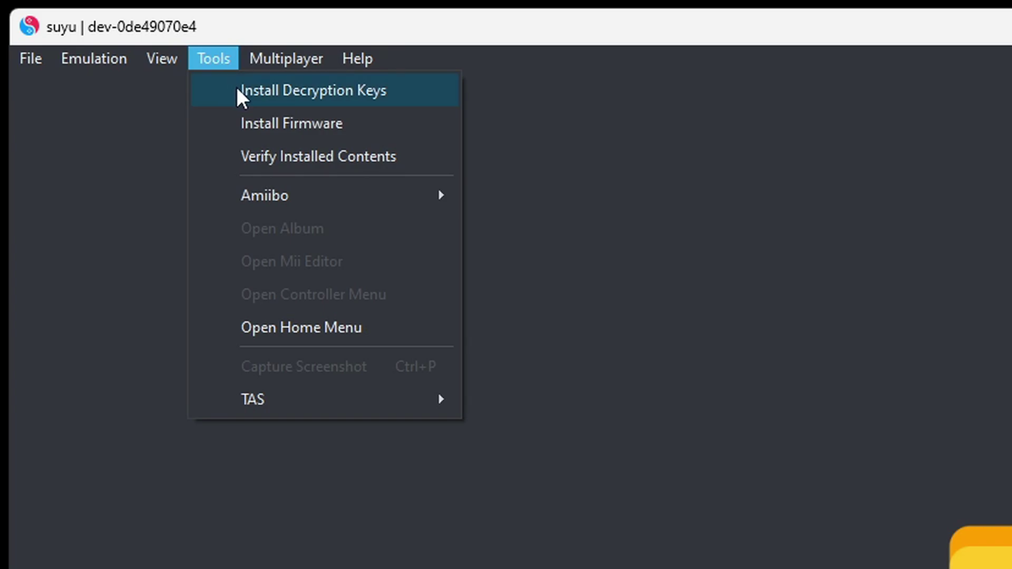
{"action": "left_click", "coordinate": [236, 88]}
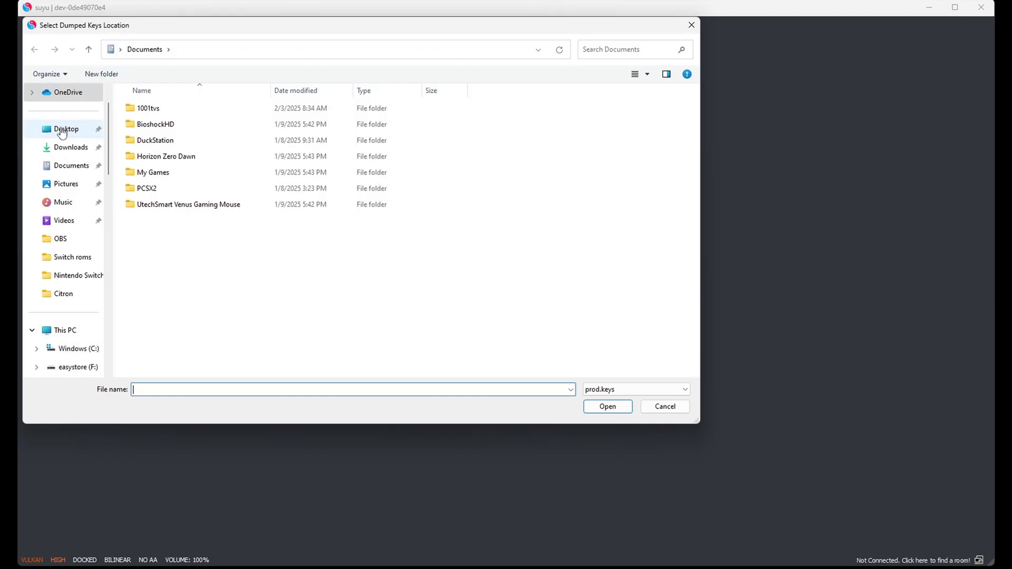
{"action": "left_click", "coordinate": [63, 131]}
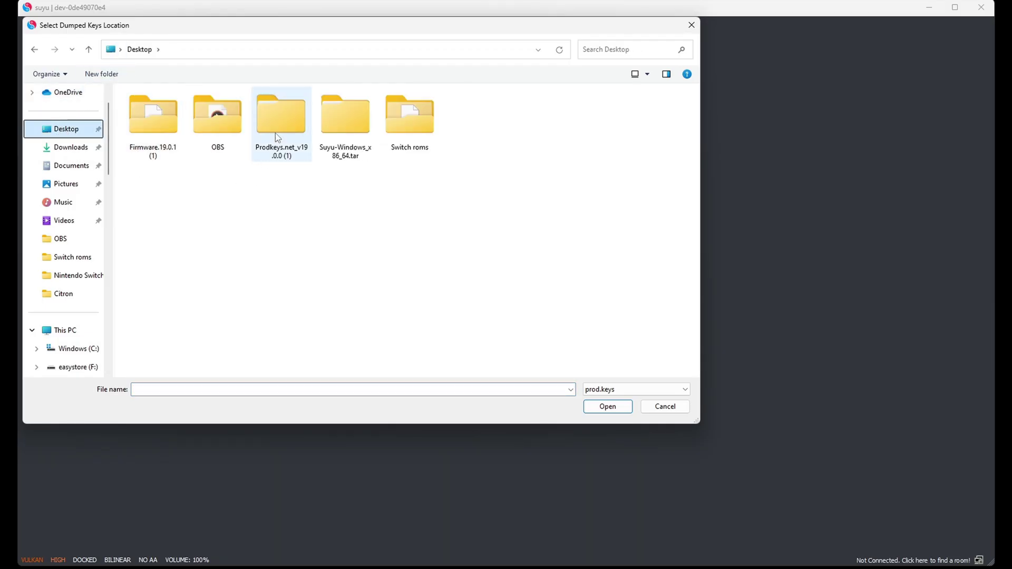
{"action": "left_click", "coordinate": [286, 120]}
{"action": "double_click", "coordinate": [285, 120]}
{"action": "double_click", "coordinate": [220, 113]}
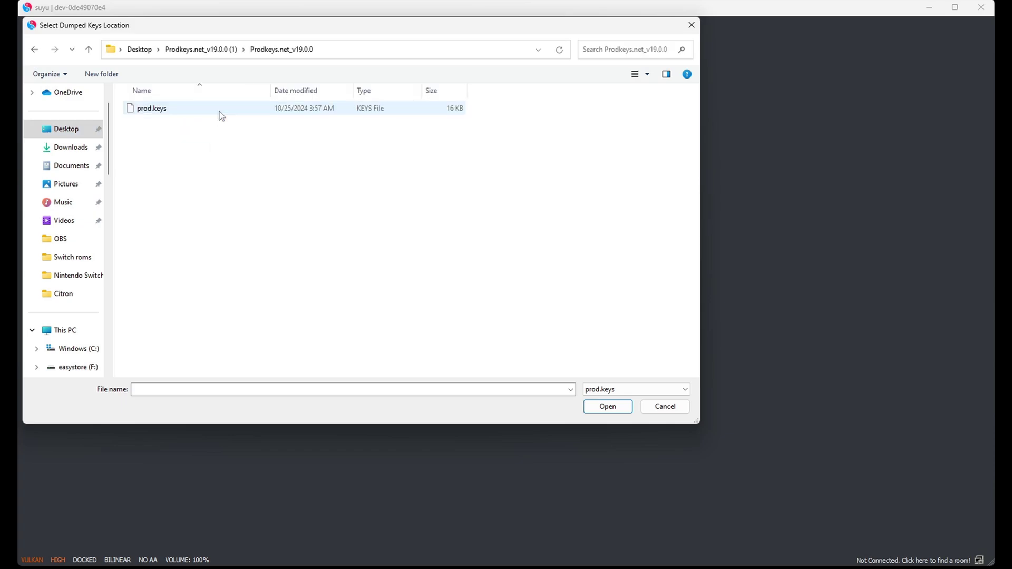
{"action": "left_click", "coordinate": [161, 111]}
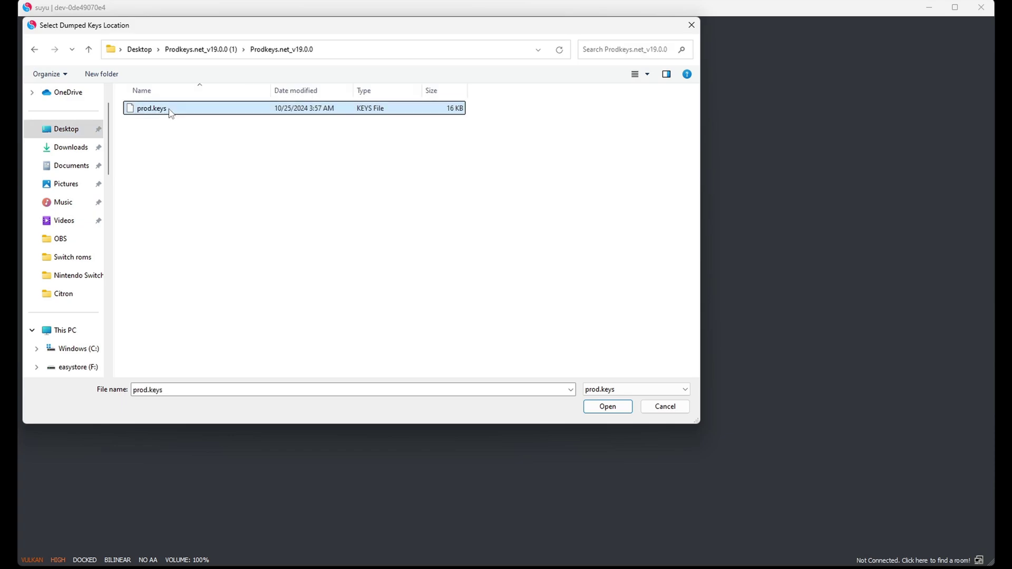
{"action": "left_click", "coordinate": [619, 407]}
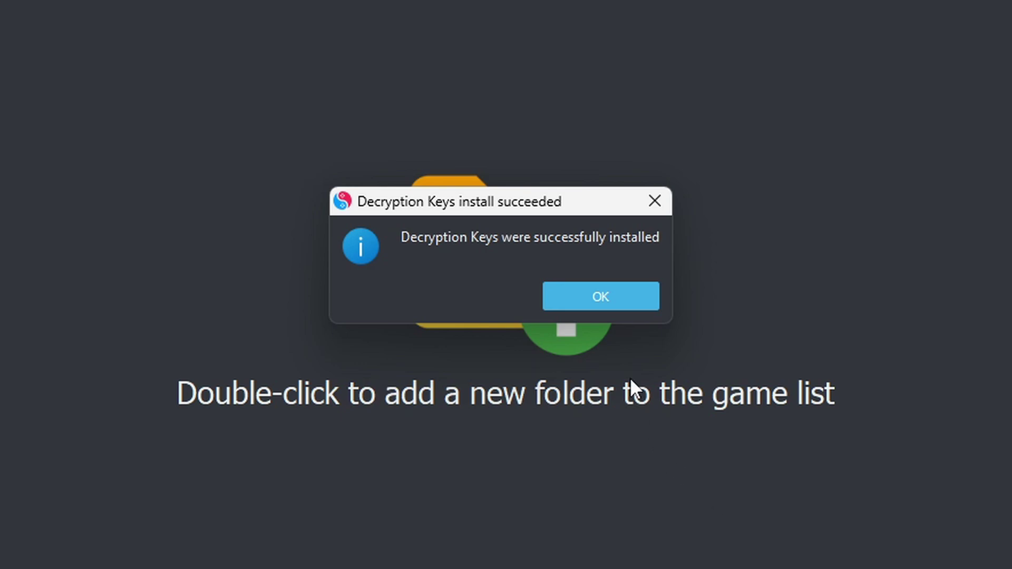
{"action": "left_click", "coordinate": [620, 289]}
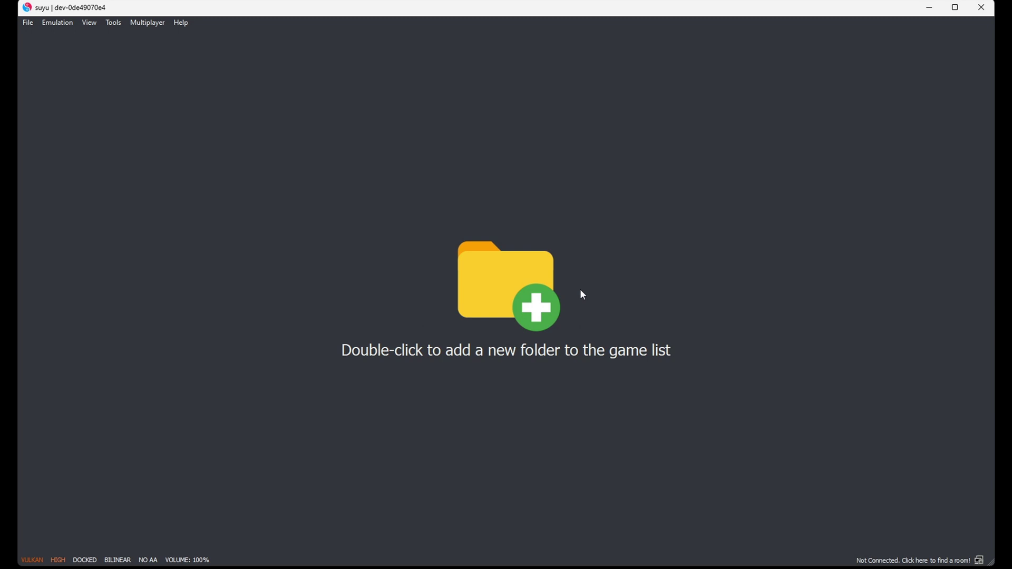
Install the firmware using the Firmware.19.0.1 (1) folder on the desktop as its source.
{"action": "left_click", "coordinate": [113, 24]}
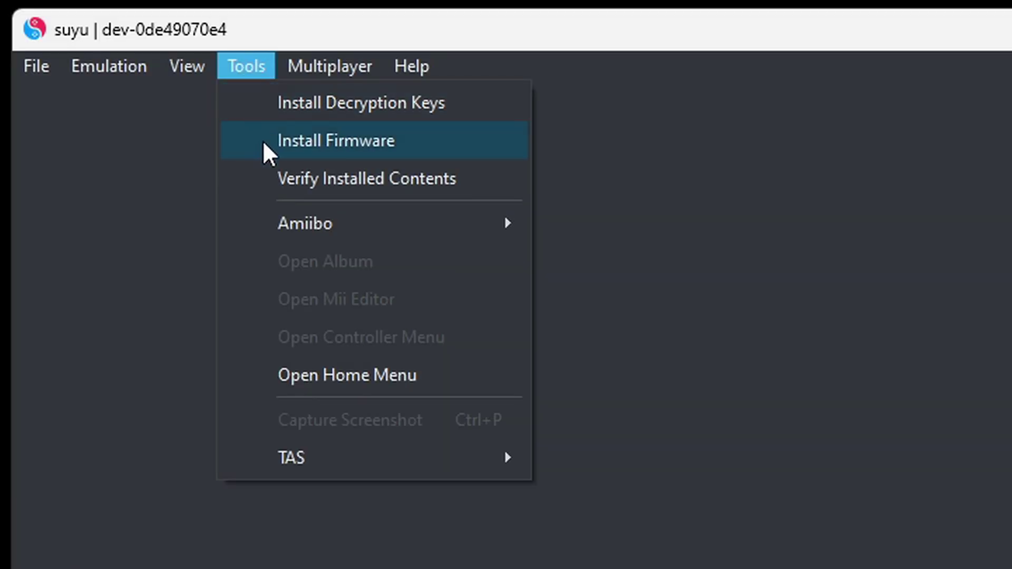
{"action": "left_click", "coordinate": [263, 141]}
{"action": "left_click", "coordinate": [69, 130]}
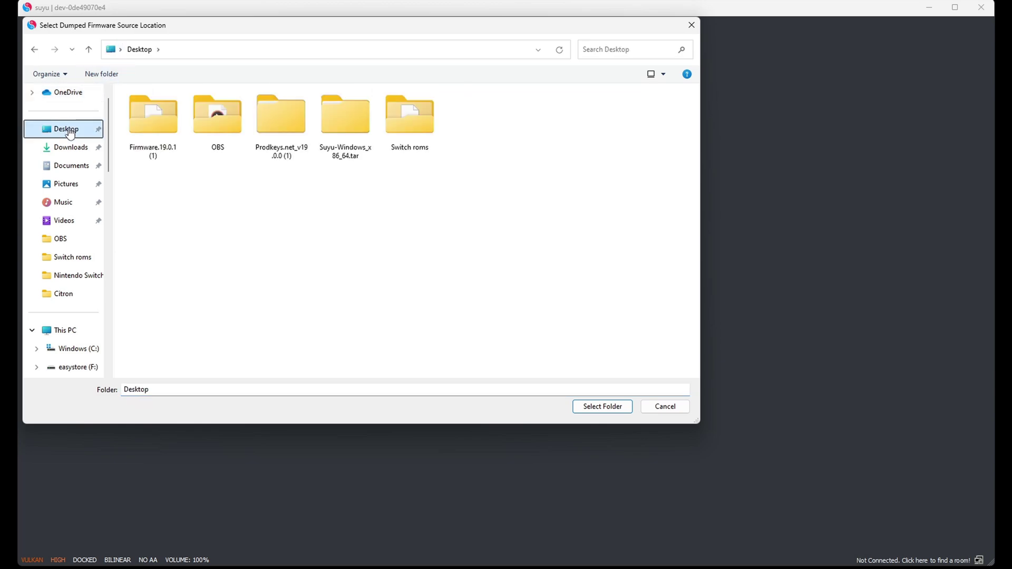
{"action": "double_click", "coordinate": [156, 120]}
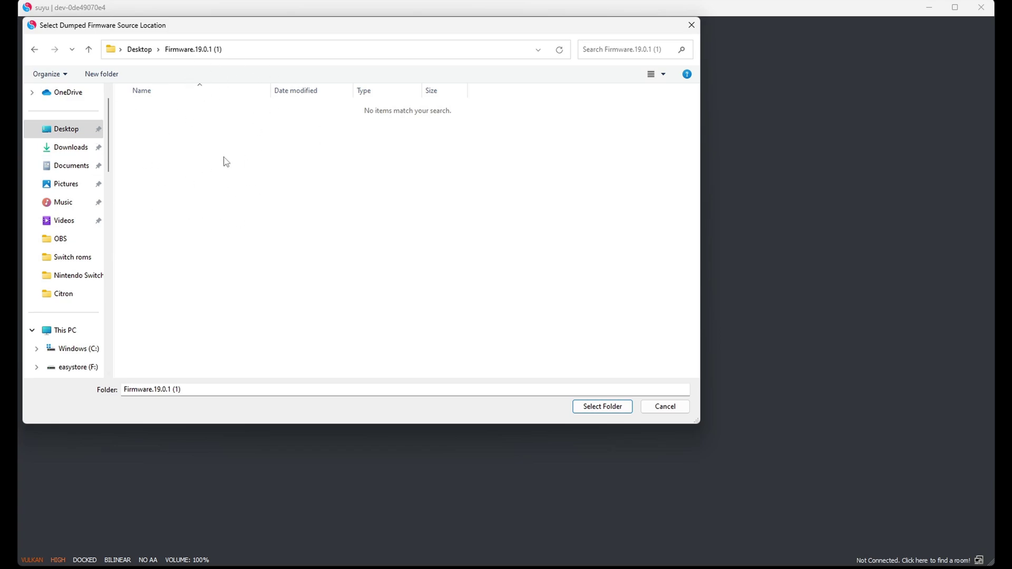
{"action": "left_click", "coordinate": [603, 407]}
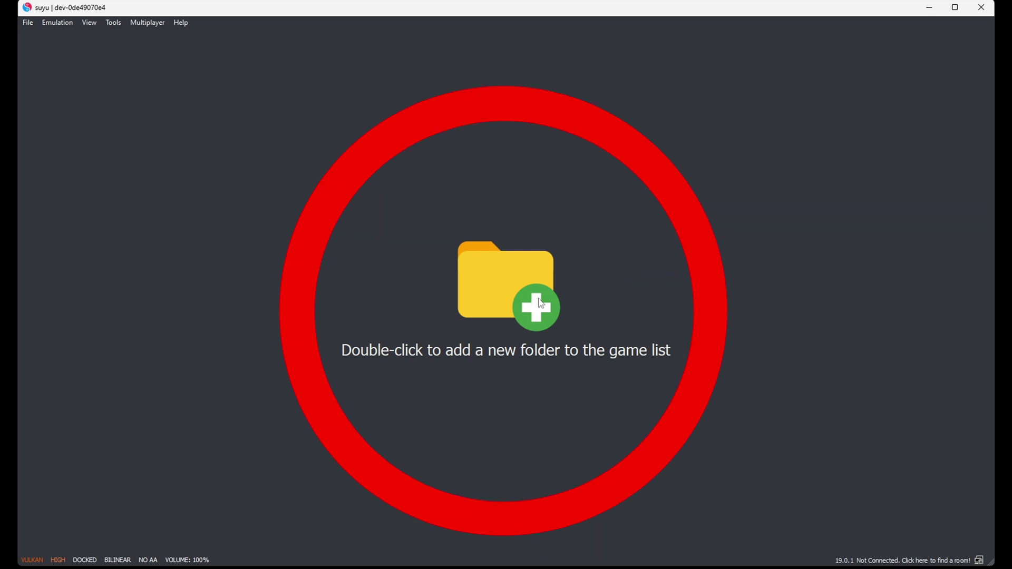
Add the Switch roms folder on the desktop to the game list.
{"action": "double_click", "coordinate": [514, 298]}
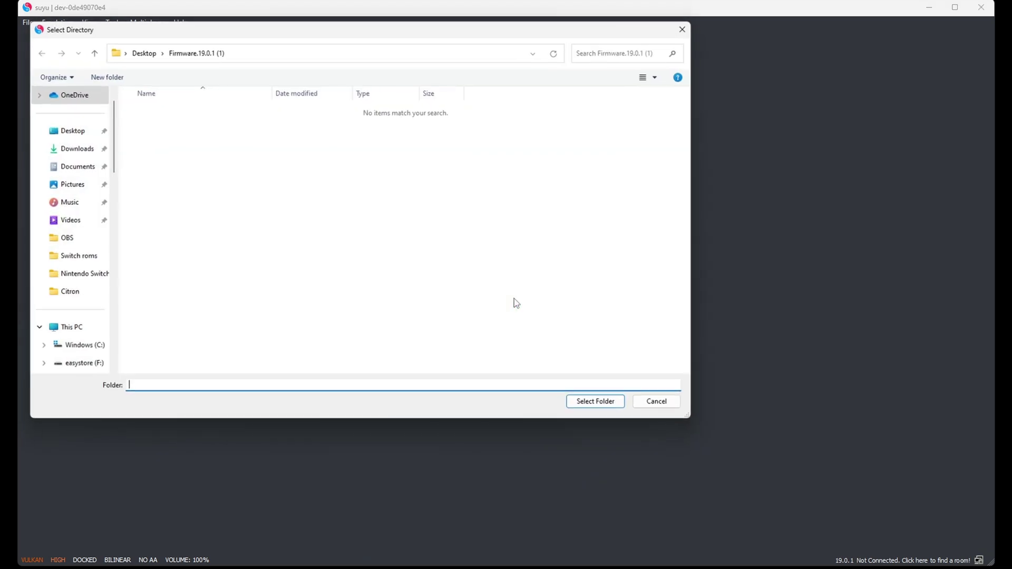
{"action": "left_click", "coordinate": [59, 131]}
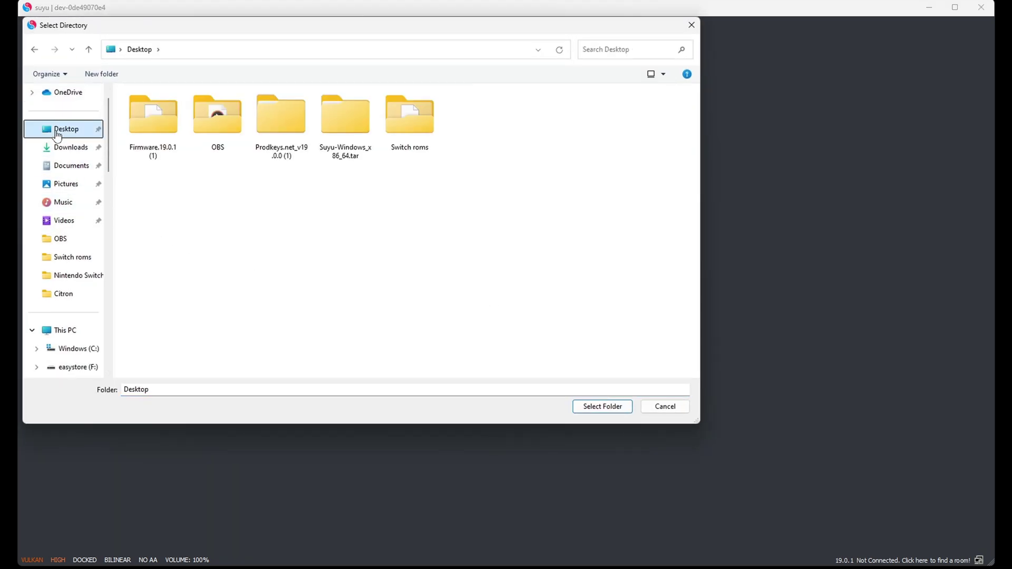
{"action": "double_click", "coordinate": [414, 121]}
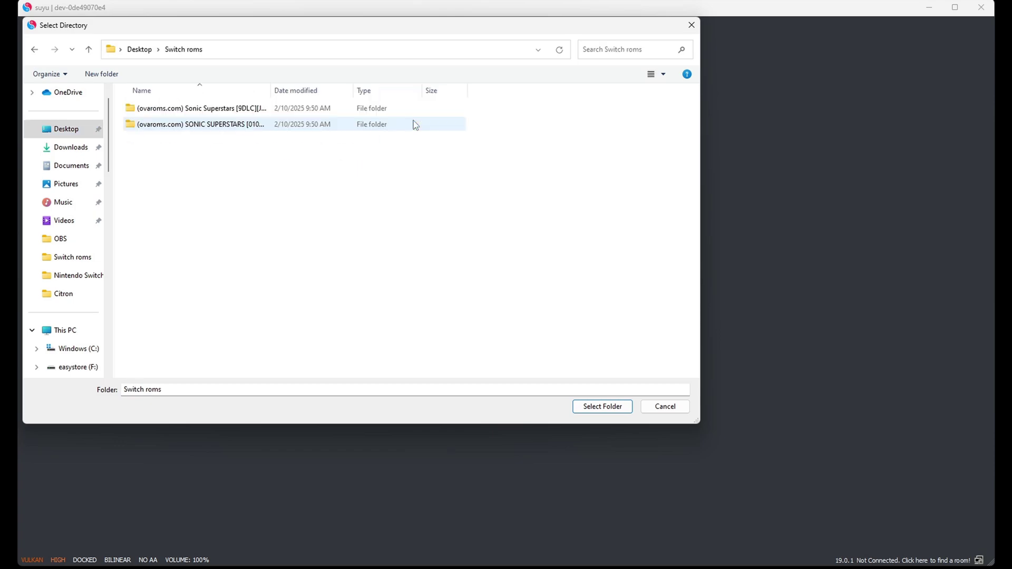
{"action": "left_click", "coordinate": [603, 406]}
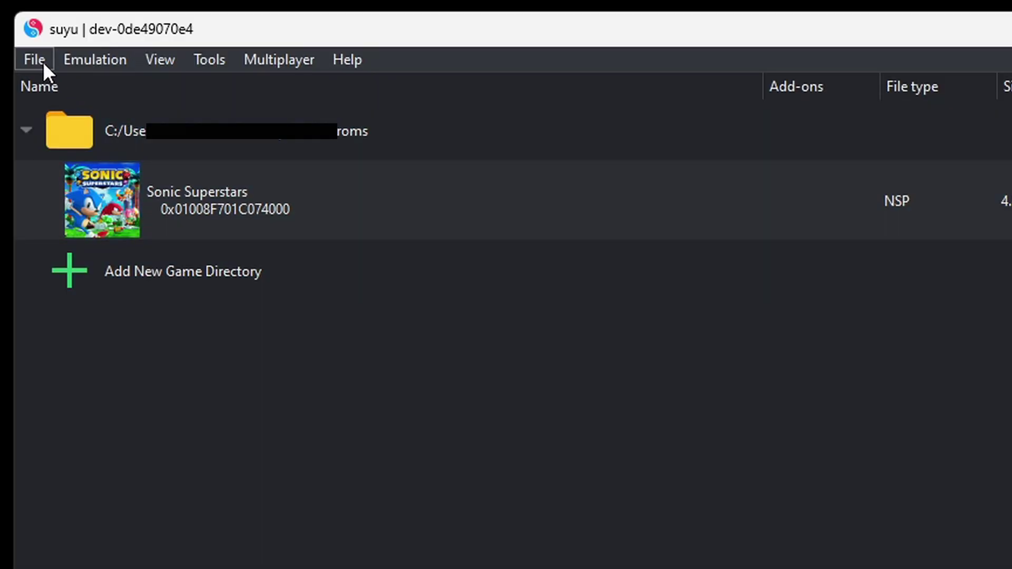
Install all nine DLC NSP files from the Sonic Superstars [9DLC] folder in Switch roms to NAND.
{"action": "left_click", "coordinate": [35, 59]}
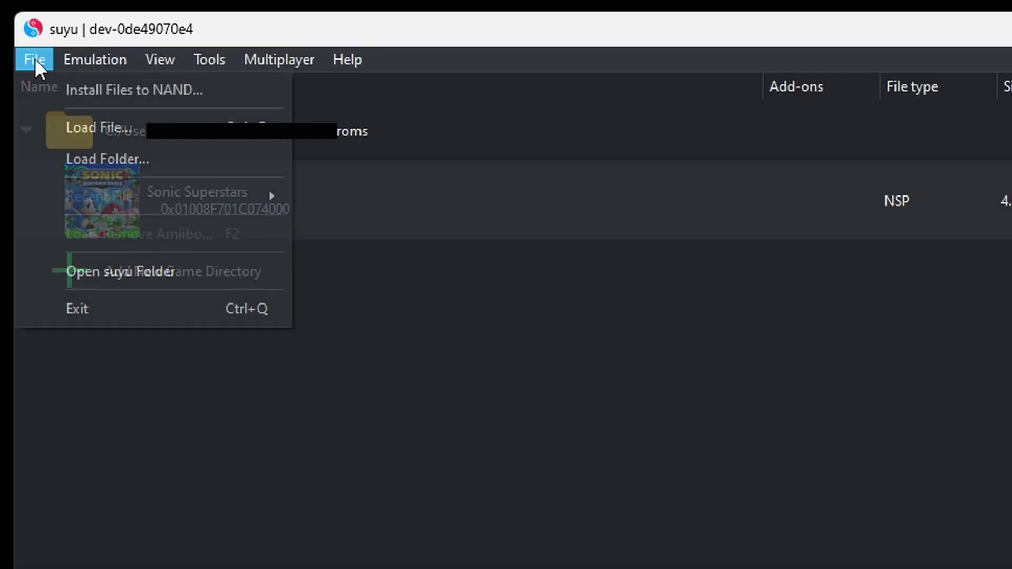
{"action": "left_click", "coordinate": [58, 89]}
{"action": "left_click", "coordinate": [60, 130]}
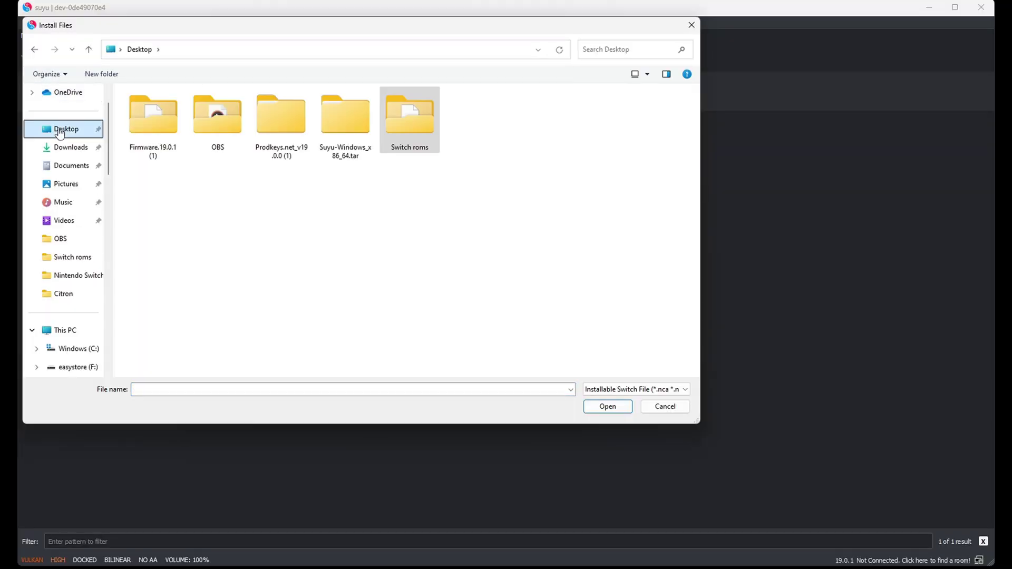
{"action": "double_click", "coordinate": [409, 116]}
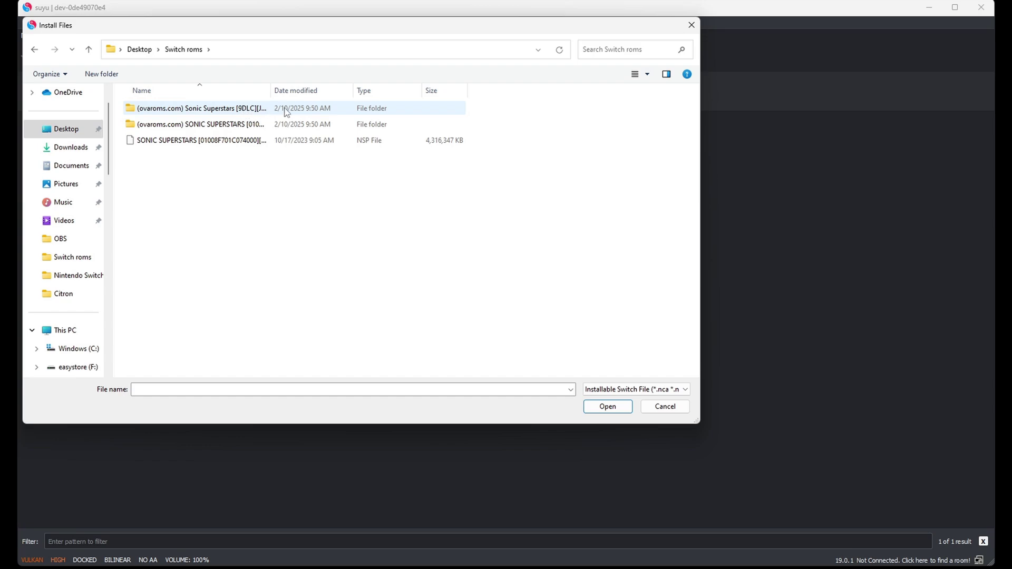
{"action": "double_click", "coordinate": [285, 108]}
{"action": "left_click_drag", "start_coordinate": [166, 261], "coordinate": [161, 106]}
{"action": "left_click", "coordinate": [608, 406]}
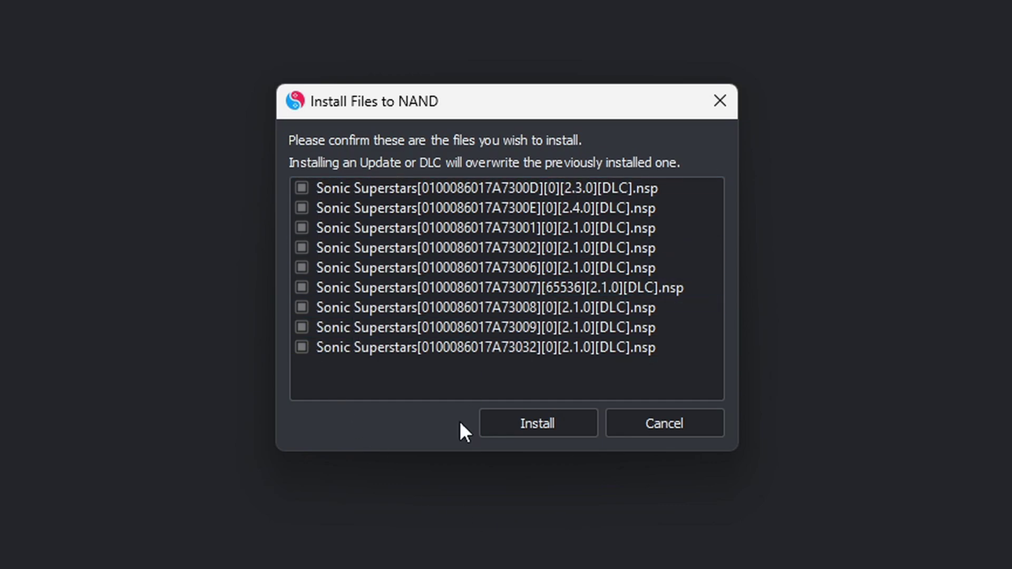
{"action": "left_click", "coordinate": [568, 425]}
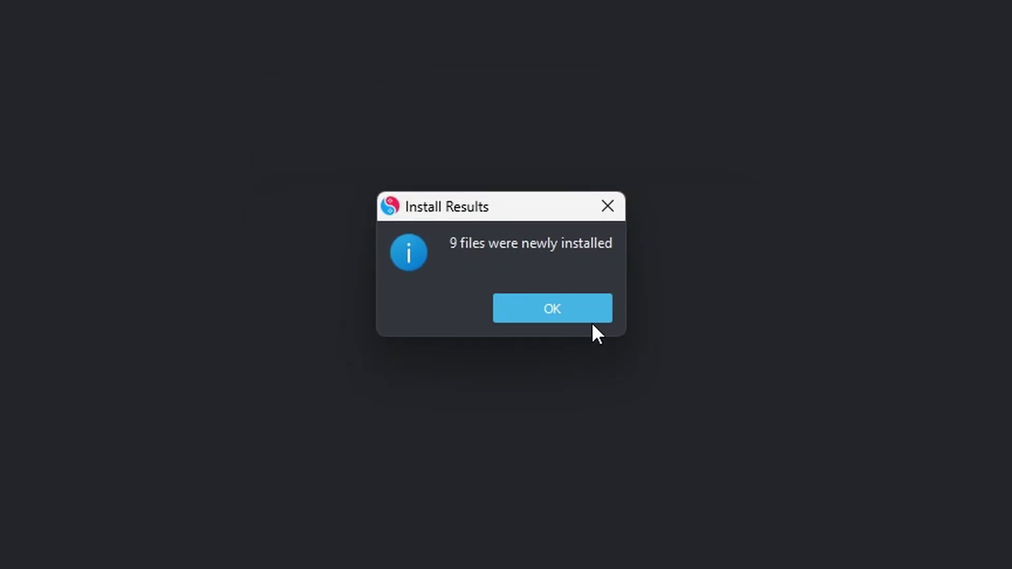
{"action": "left_click", "coordinate": [590, 312]}
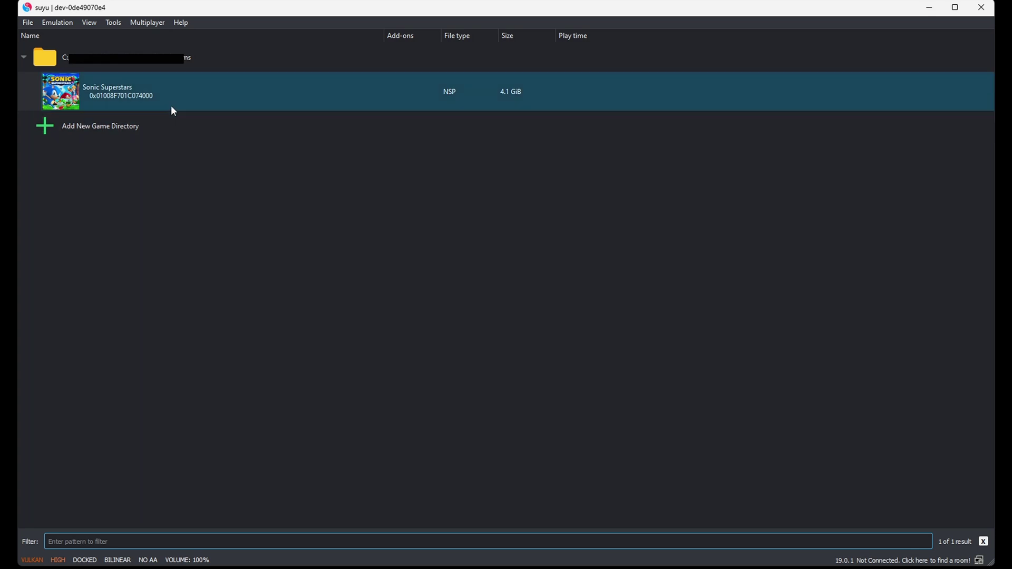
Install the Sonic Superstars update NSP to NAND from the SONIC SUPERSTARS [01008F701C074800][v1.1.8] folder in the desktop's Switch roms folder.
{"action": "left_click", "coordinate": [28, 22]}
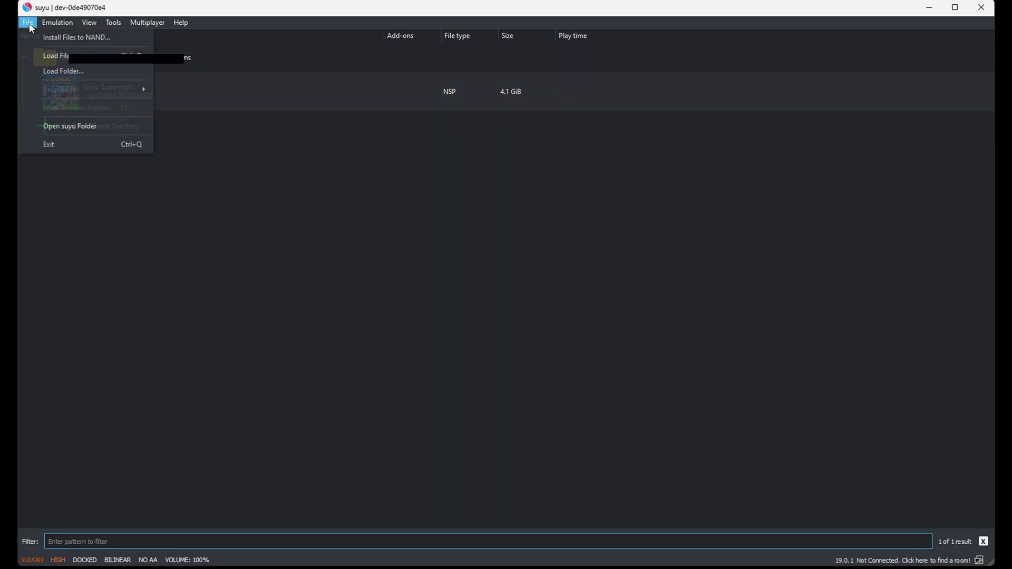
{"action": "left_click", "coordinate": [39, 39]}
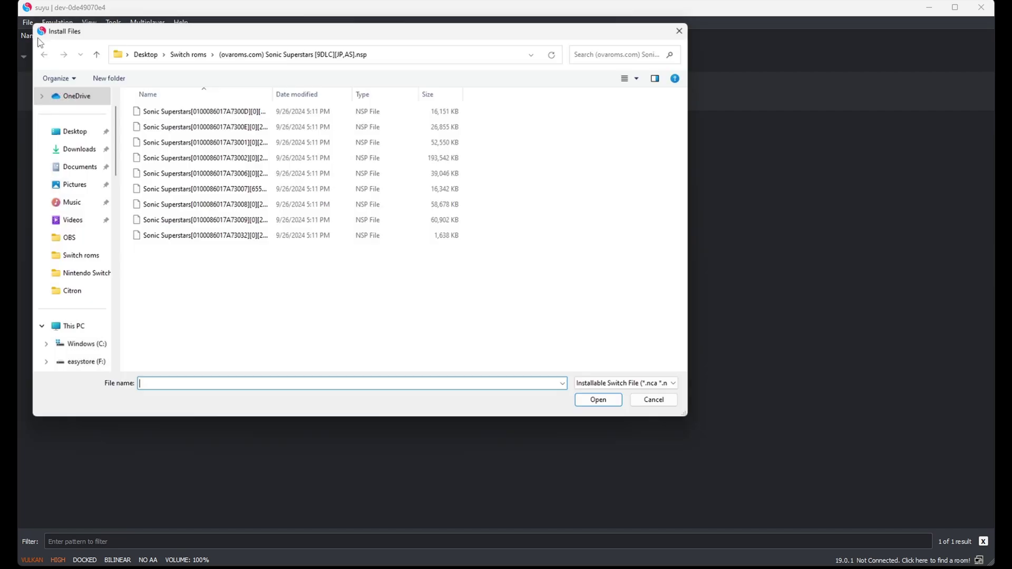
{"action": "left_click", "coordinate": [66, 129]}
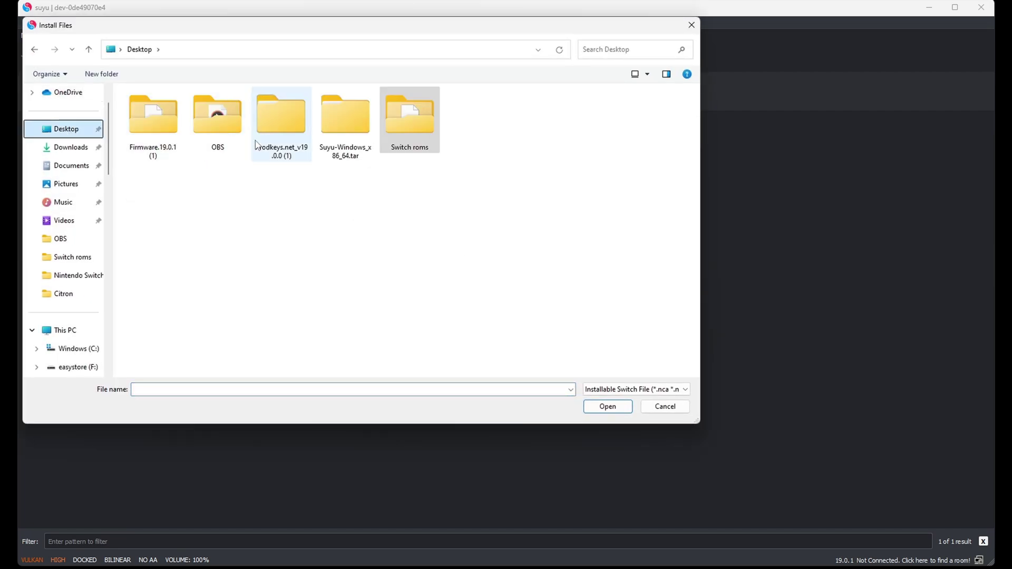
{"action": "double_click", "coordinate": [403, 118]}
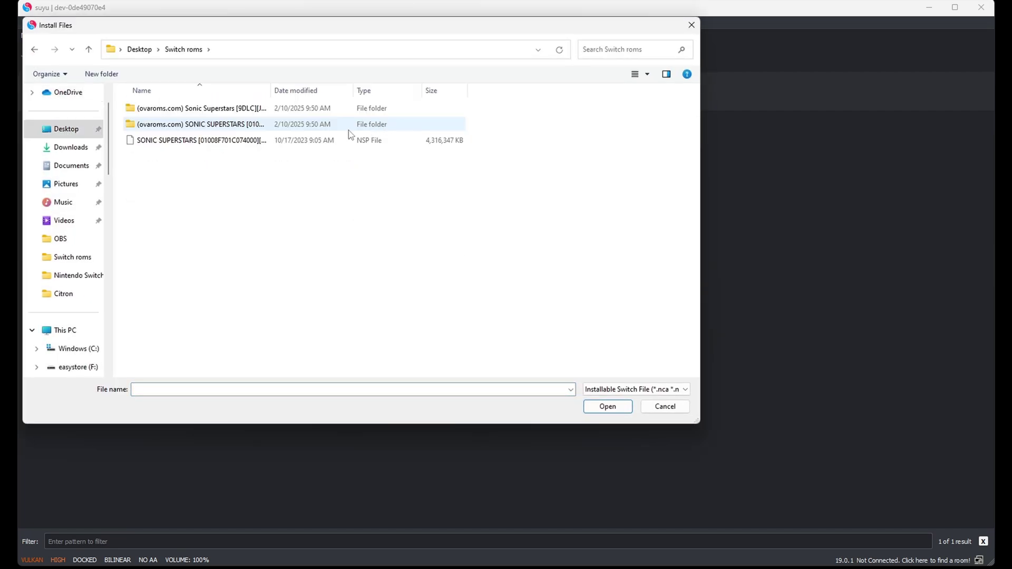
{"action": "double_click", "coordinate": [247, 126]}
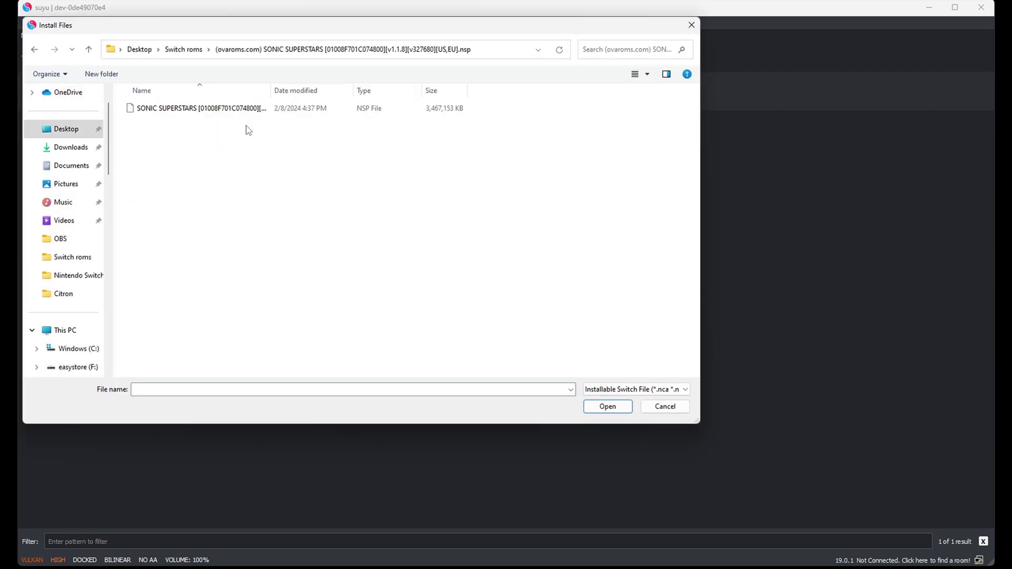
{"action": "left_click", "coordinate": [188, 109]}
{"action": "left_click", "coordinate": [601, 407]}
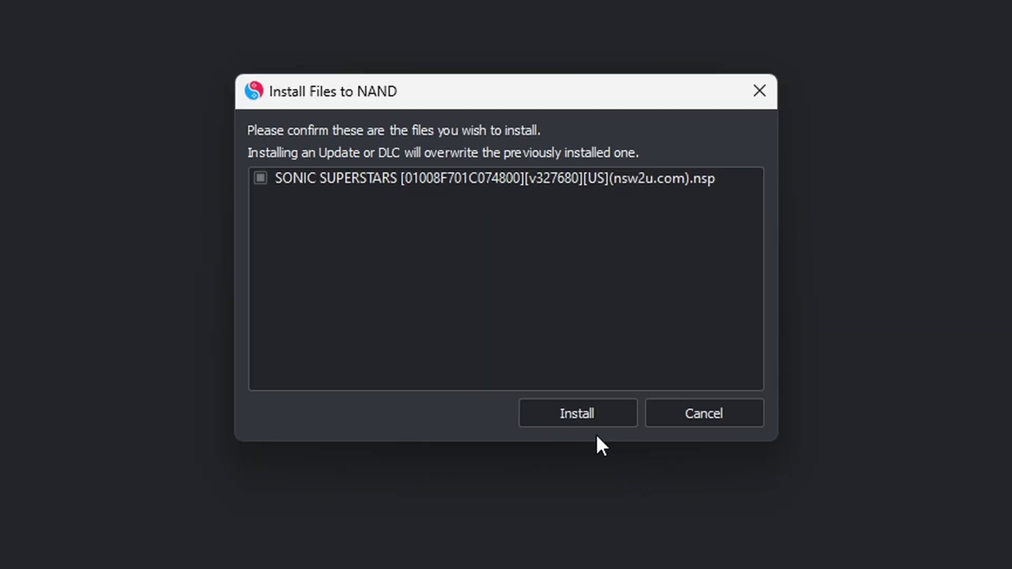
{"action": "left_click", "coordinate": [593, 413]}
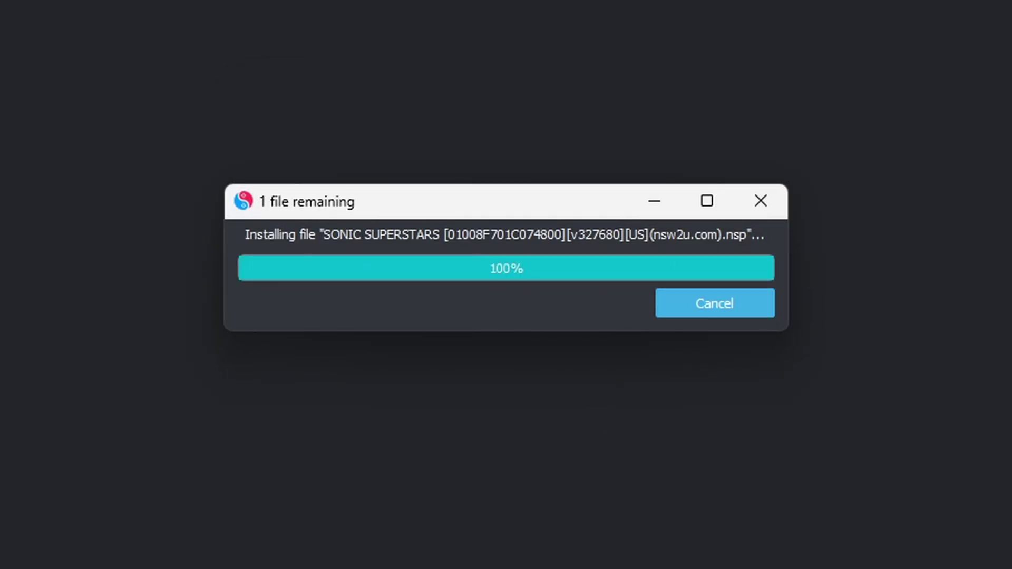
{"action": "left_click", "coordinate": [583, 303]}
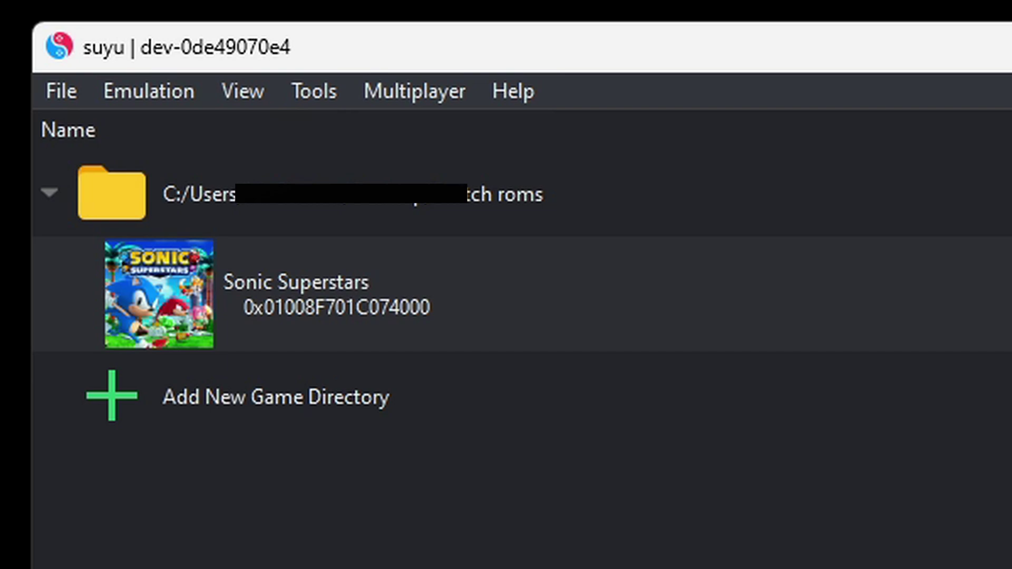
Open the emulator's graphics configuration and select Vulkan as the API.
{"action": "left_click", "coordinate": [163, 104]}
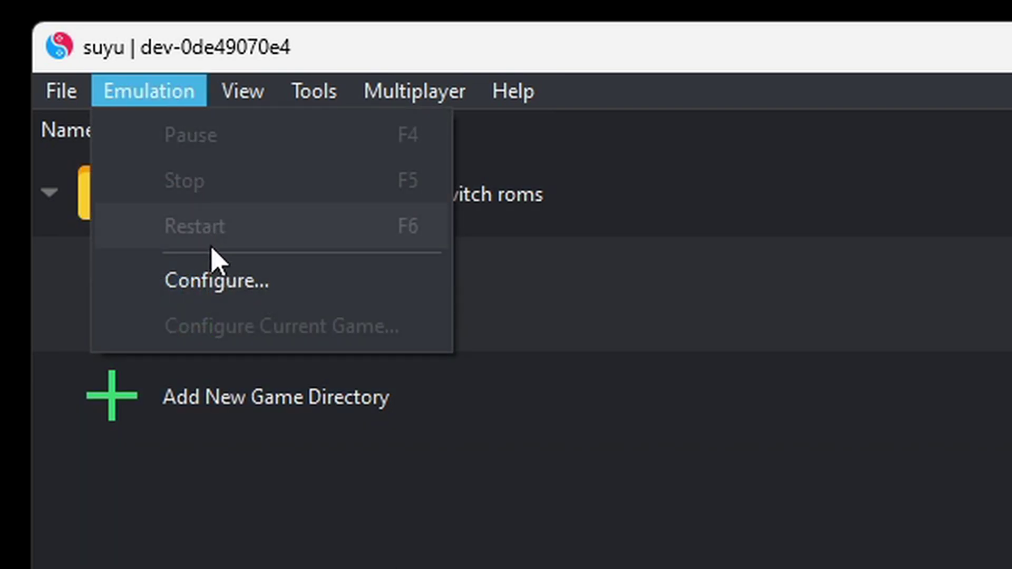
{"action": "left_click", "coordinate": [219, 278]}
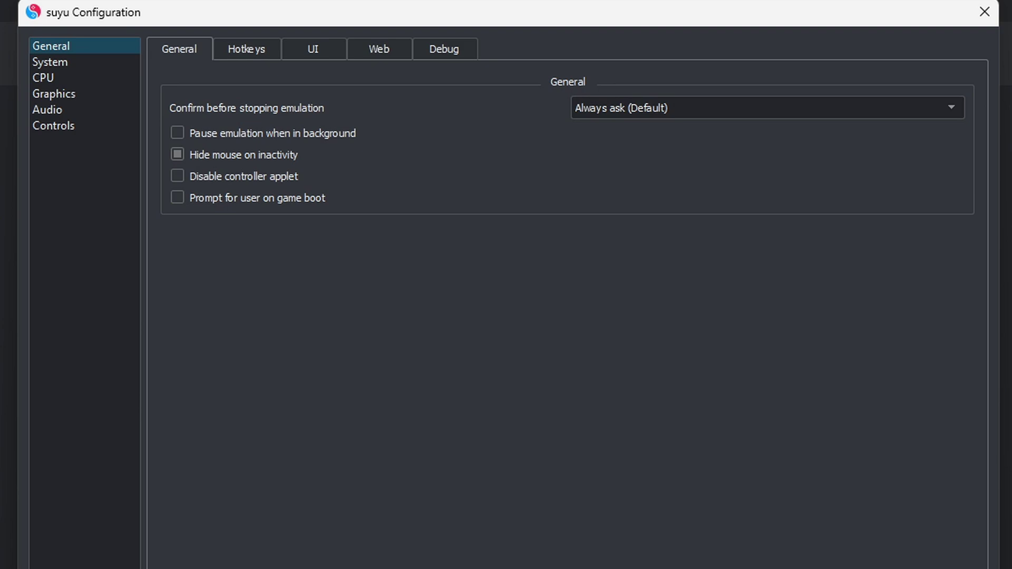
{"action": "left_click", "coordinate": [259, 51]}
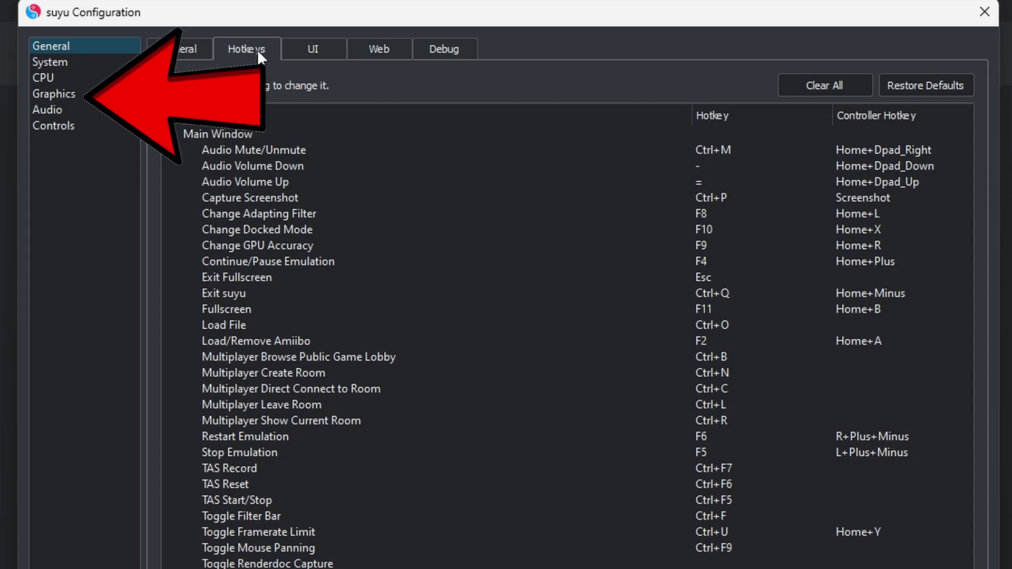
{"action": "left_click", "coordinate": [74, 95]}
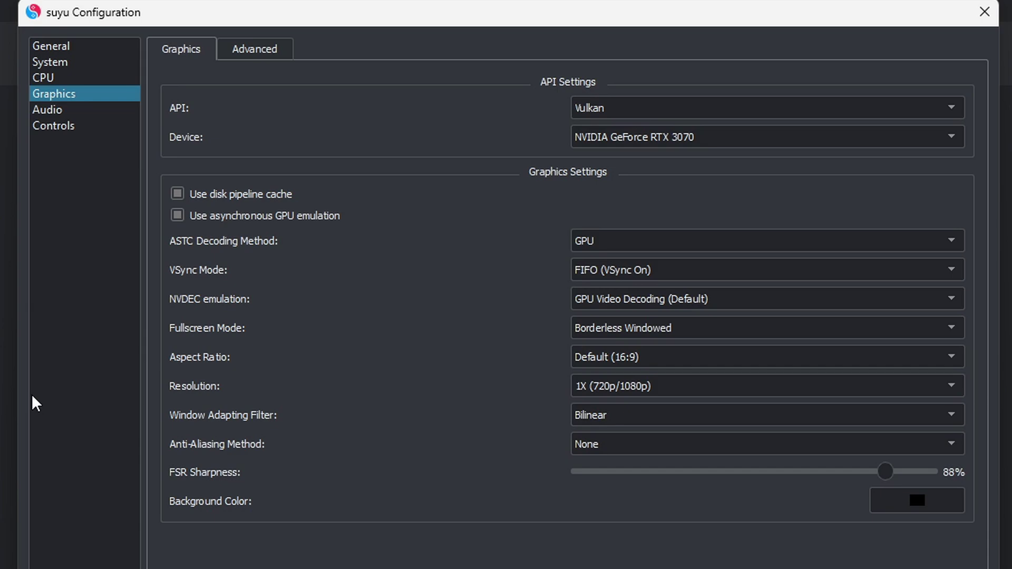
{"action": "left_click", "coordinate": [754, 111]}
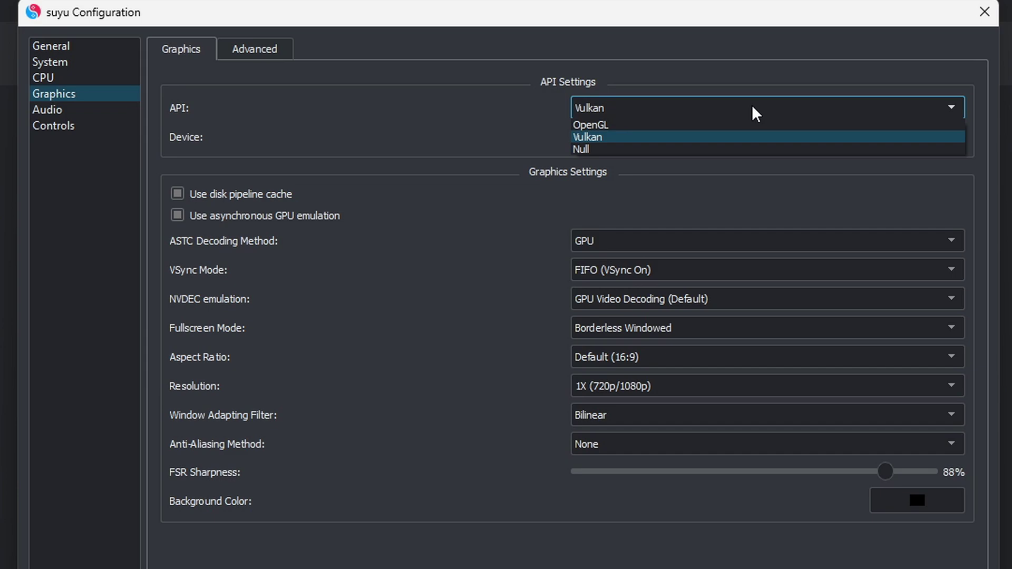
{"action": "left_click", "coordinate": [728, 138]}
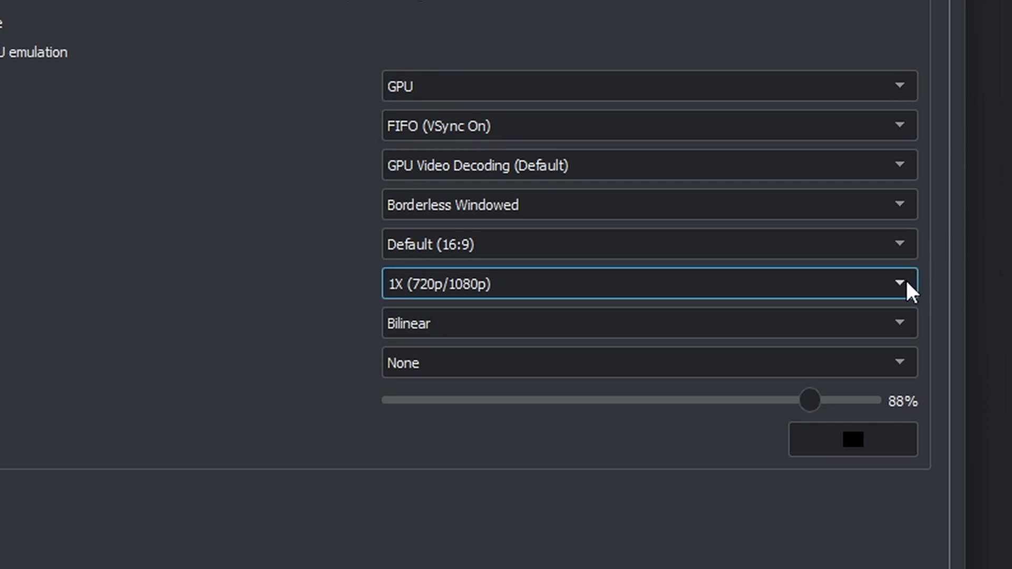
Set the graphics resolution to 2X (1440p/2160p).
{"action": "left_click", "coordinate": [905, 283]}
{"action": "scroll", "coordinate": [915, 417], "scroll_direction": "down", "scroll_amount": 1}
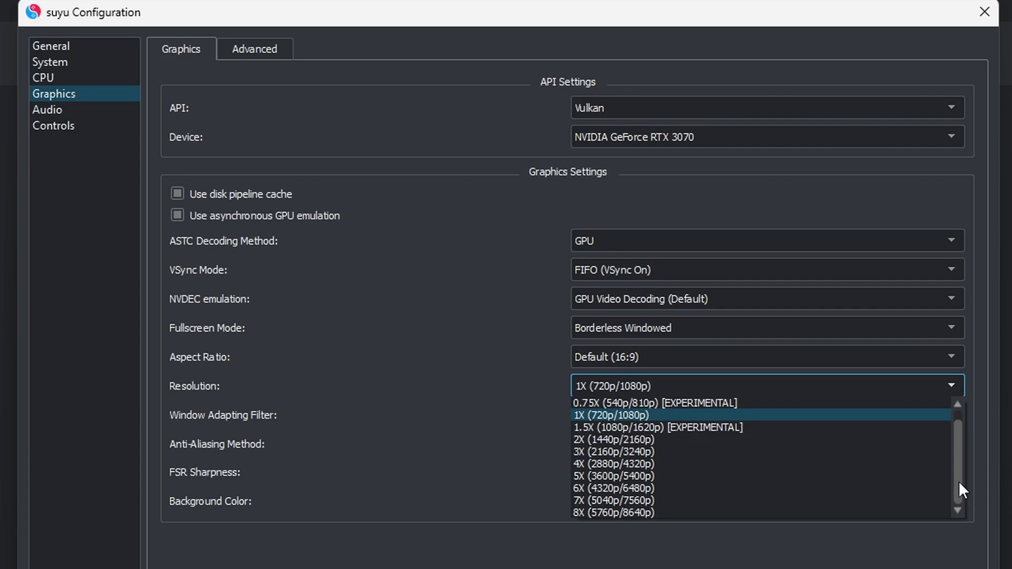
{"action": "left_click", "coordinate": [614, 439]}
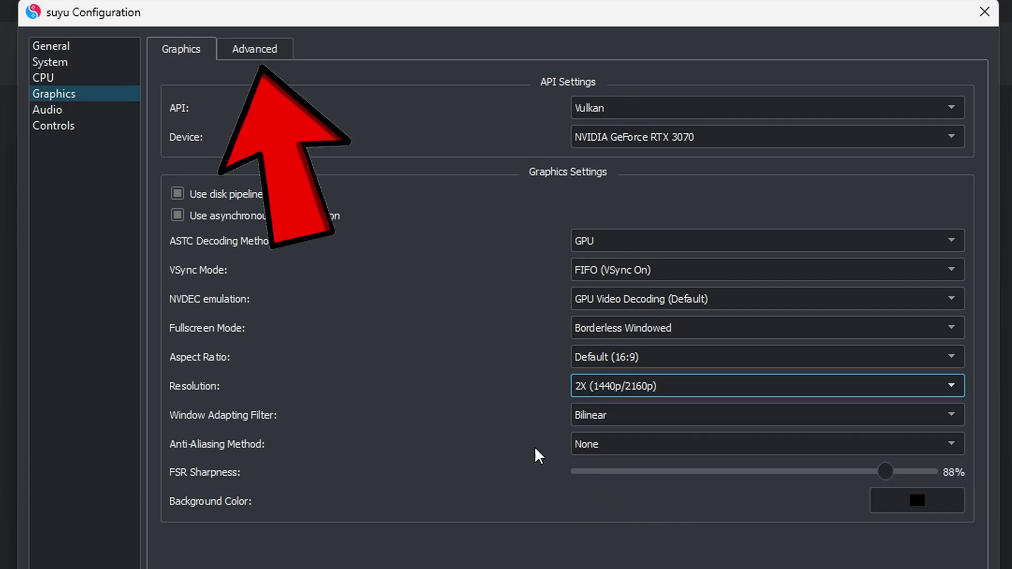
Enable asynchronous presentation (Vulkan only) and asynchronous shader building (Hack) in the advanced graphics settings.
{"action": "left_click", "coordinate": [271, 50]}
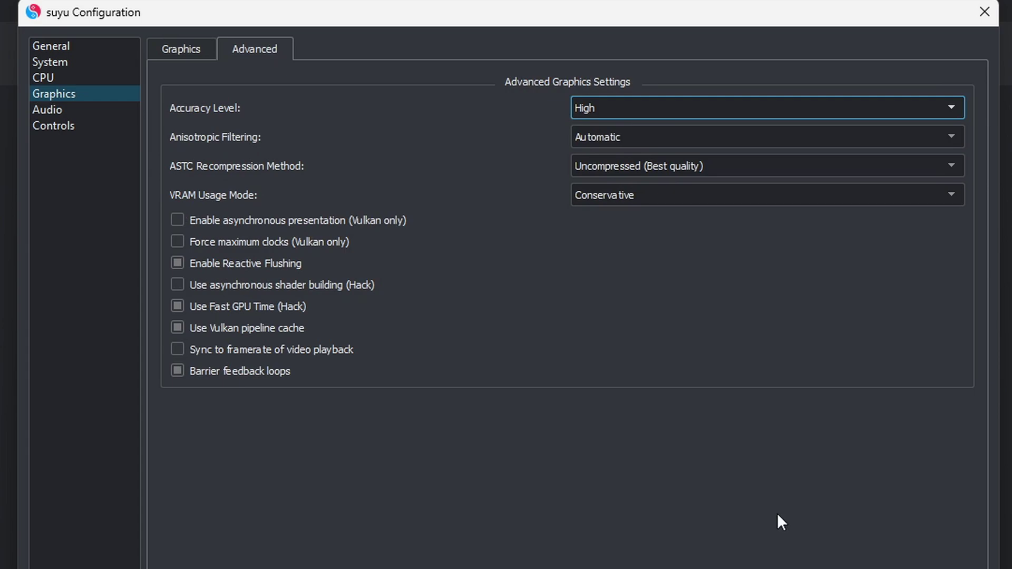
{"action": "left_click", "coordinate": [178, 220]}
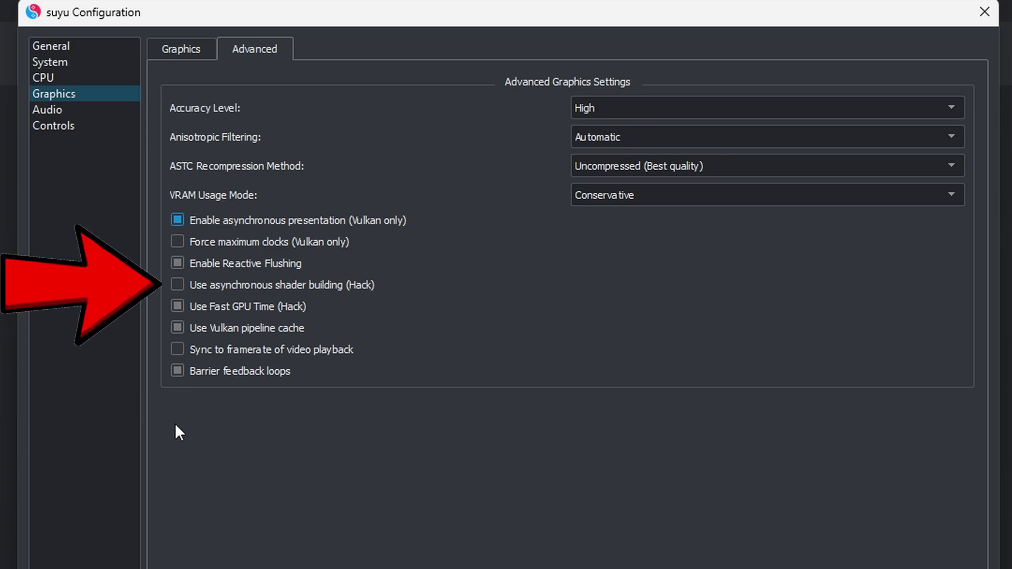
{"action": "left_click", "coordinate": [179, 282]}
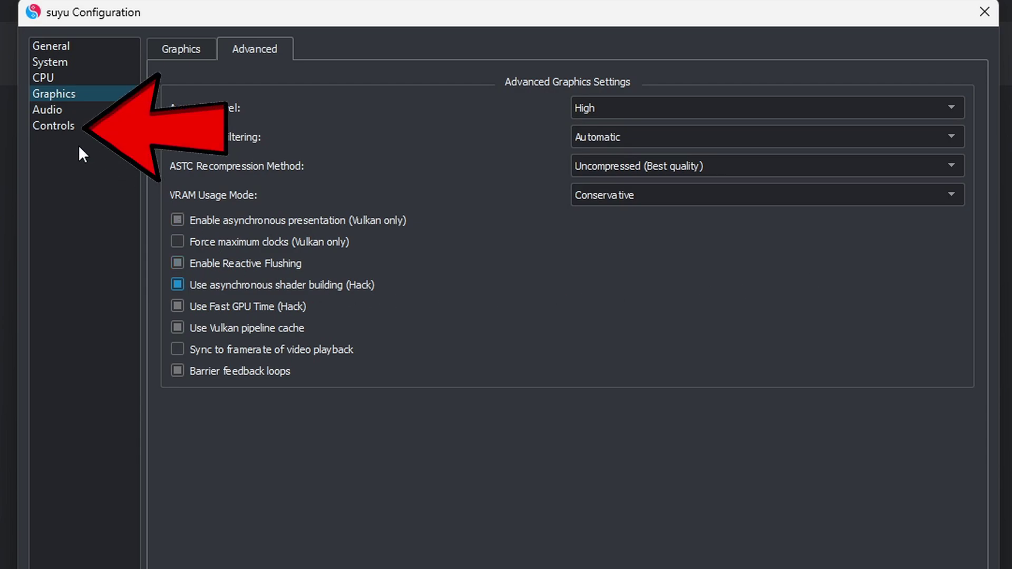
Assign Xbox One Controller 0 as Player 1's input device and save the mapping in a new profile named xbox.
{"action": "left_click", "coordinate": [61, 125]}
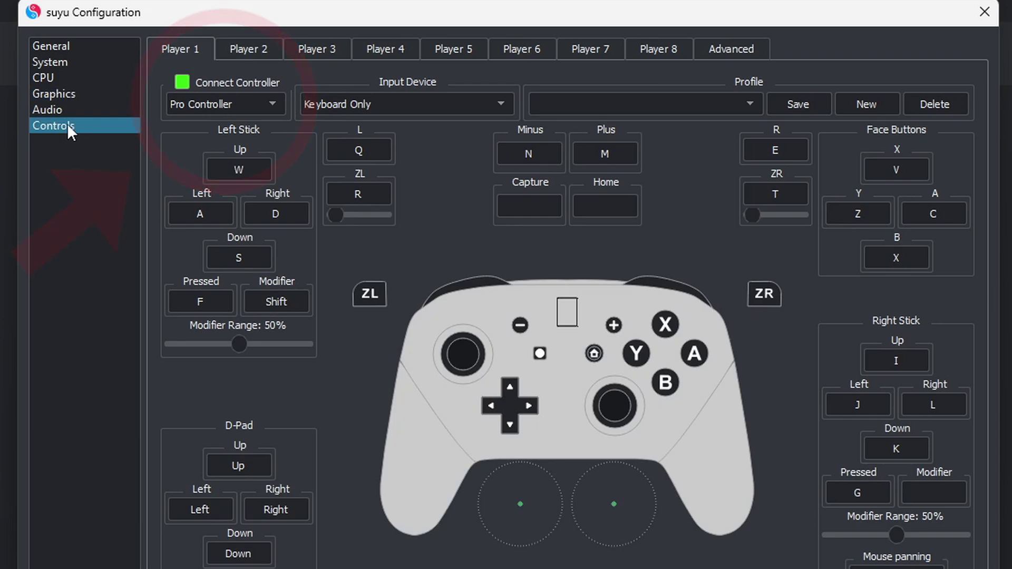
{"action": "left_click", "coordinate": [505, 103]}
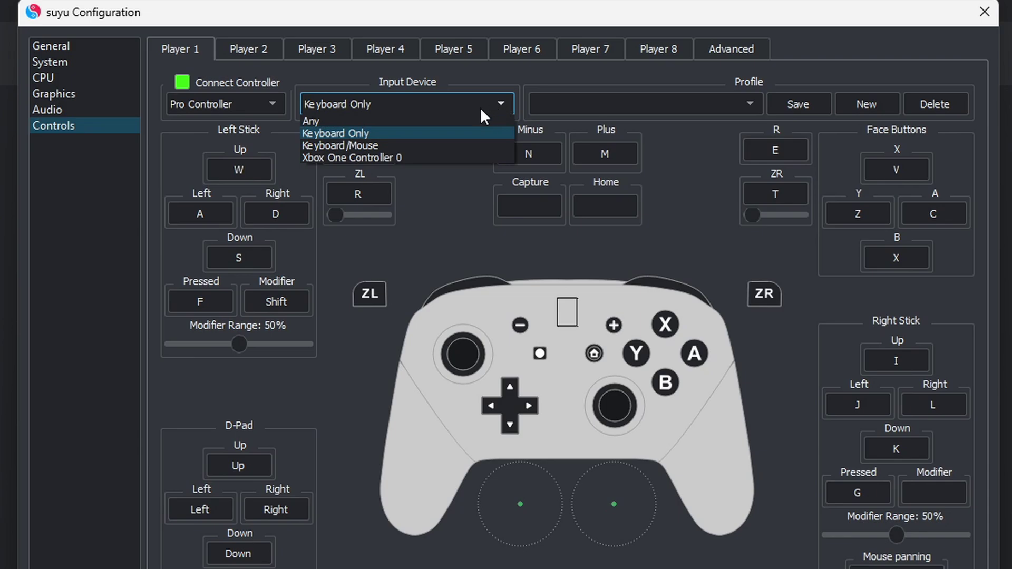
{"action": "left_click", "coordinate": [393, 157]}
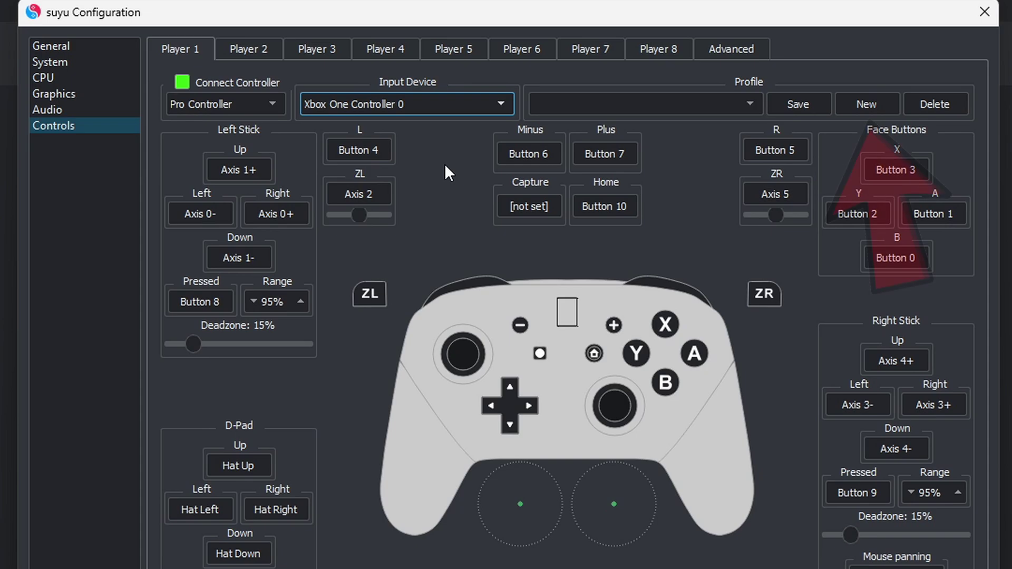
{"action": "left_click", "coordinate": [863, 103]}
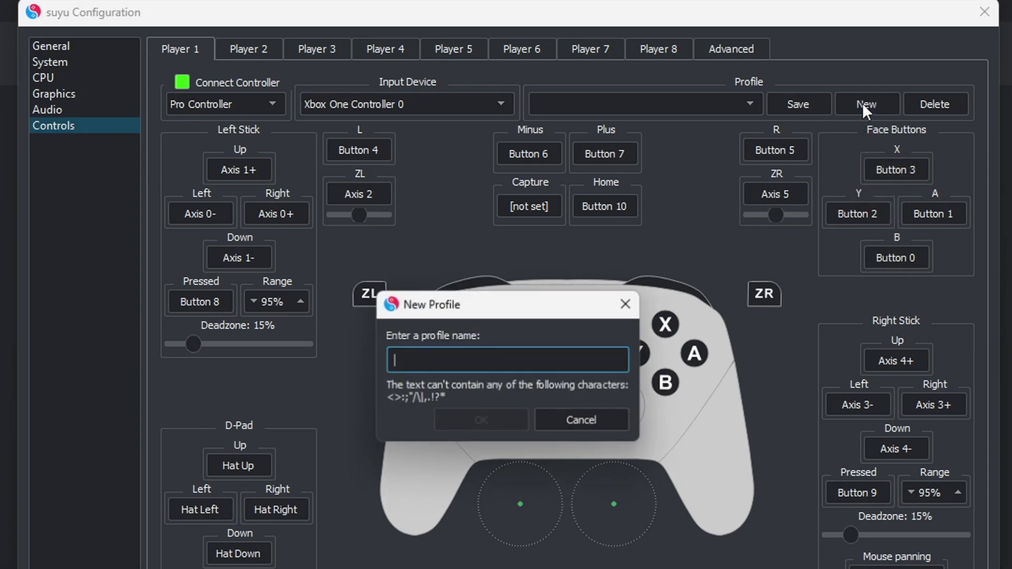
{"action": "type", "text": "xbox"}
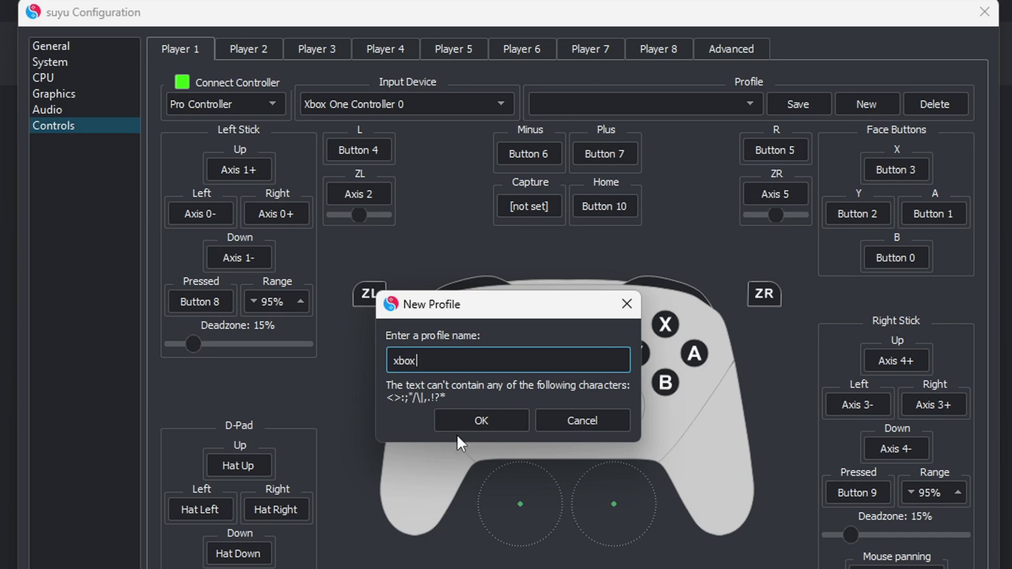
{"action": "left_click", "coordinate": [468, 423]}
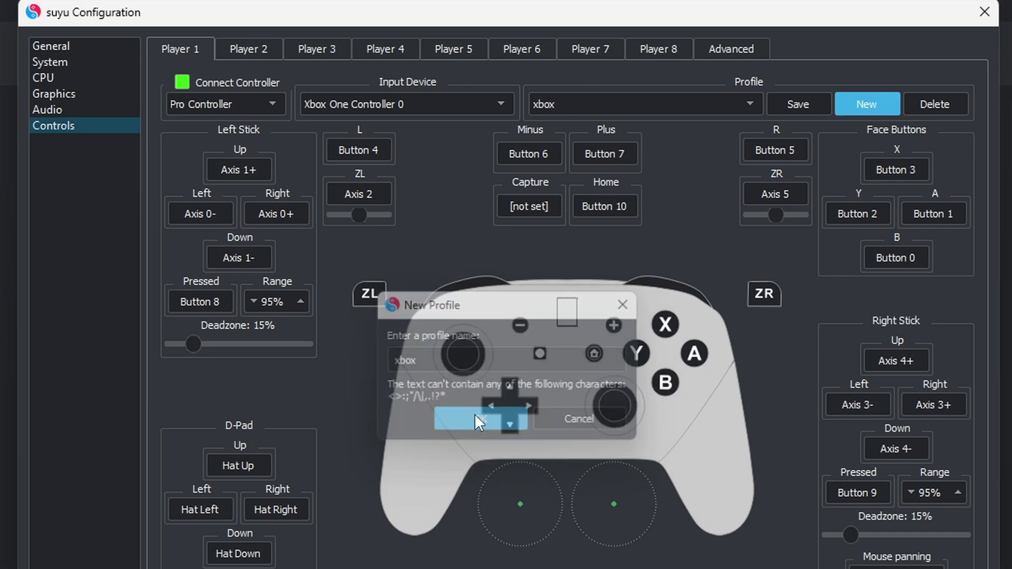
{"action": "left_click", "coordinate": [798, 105]}
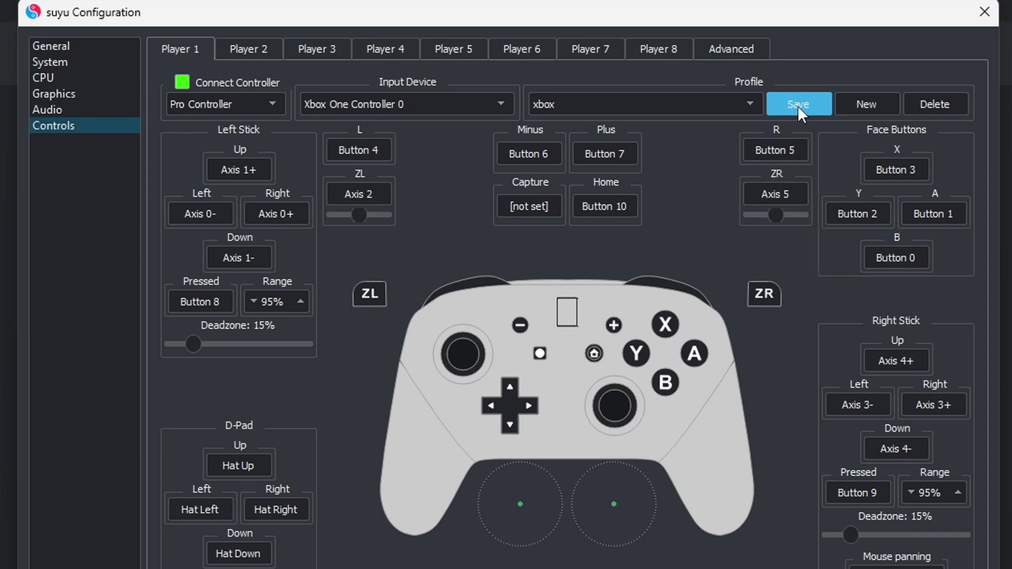
Connect Player 2 with DualSense Controller 0, save its mapping in a new profile named ps5, and apply the configuration.
{"action": "left_click", "coordinate": [261, 49]}
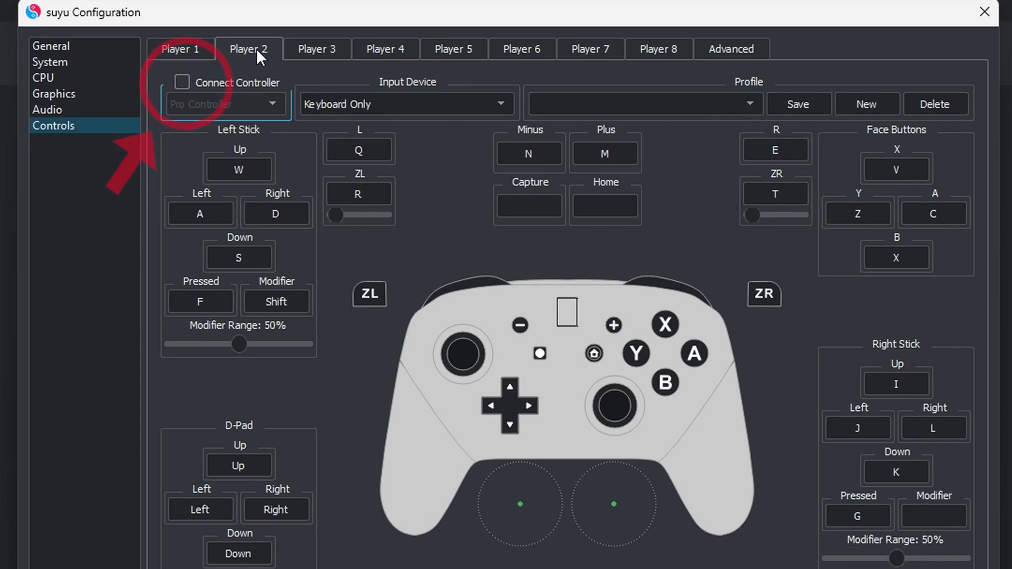
{"action": "left_click", "coordinate": [182, 83]}
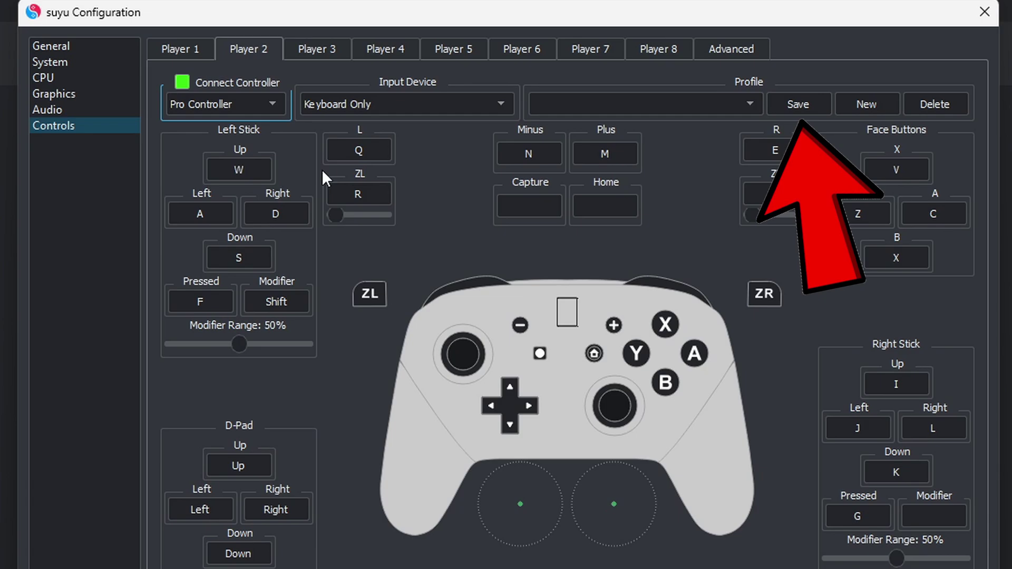
{"action": "left_click", "coordinate": [501, 102]}
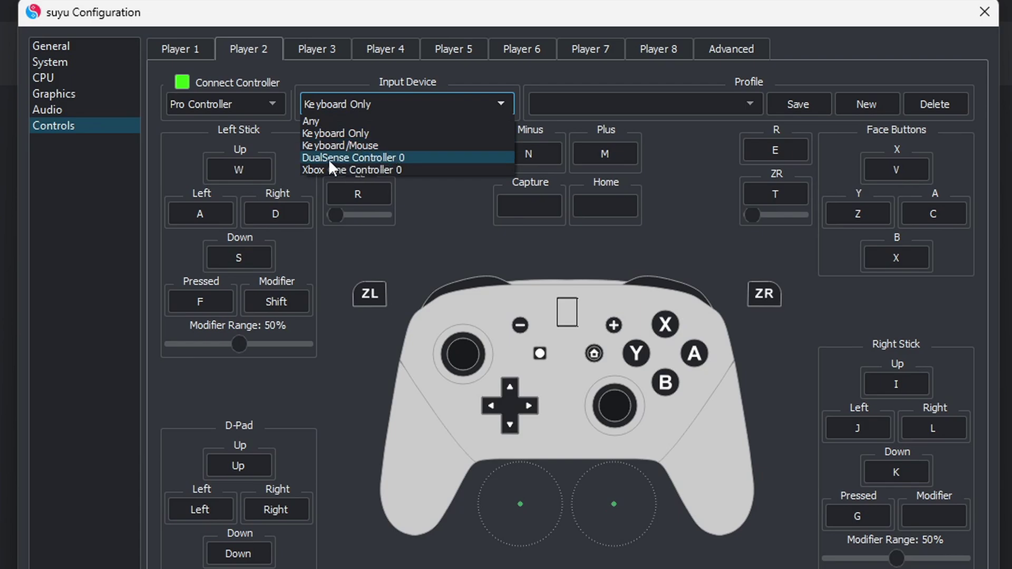
{"action": "left_click", "coordinate": [400, 157]}
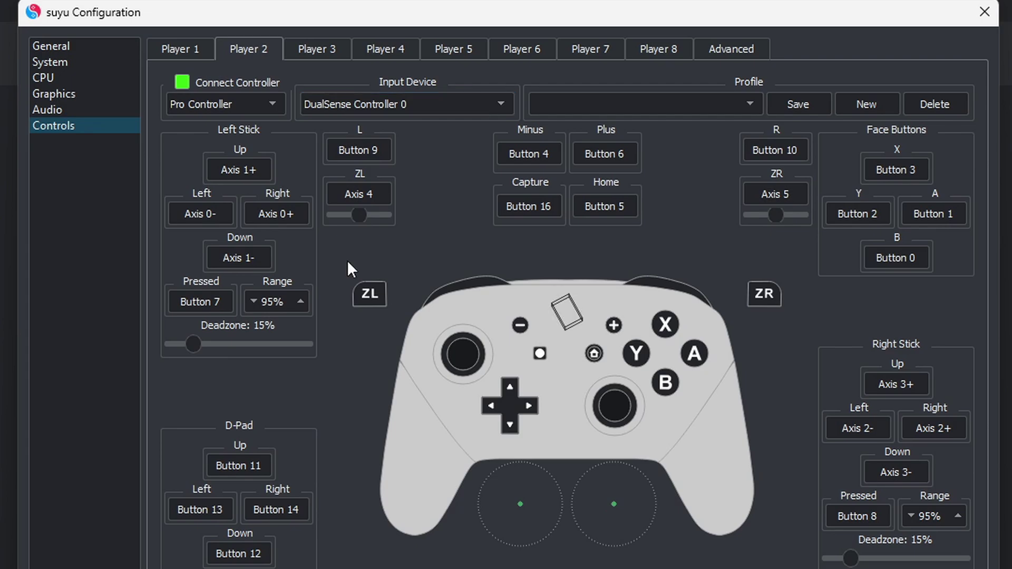
{"action": "left_click", "coordinate": [868, 104]}
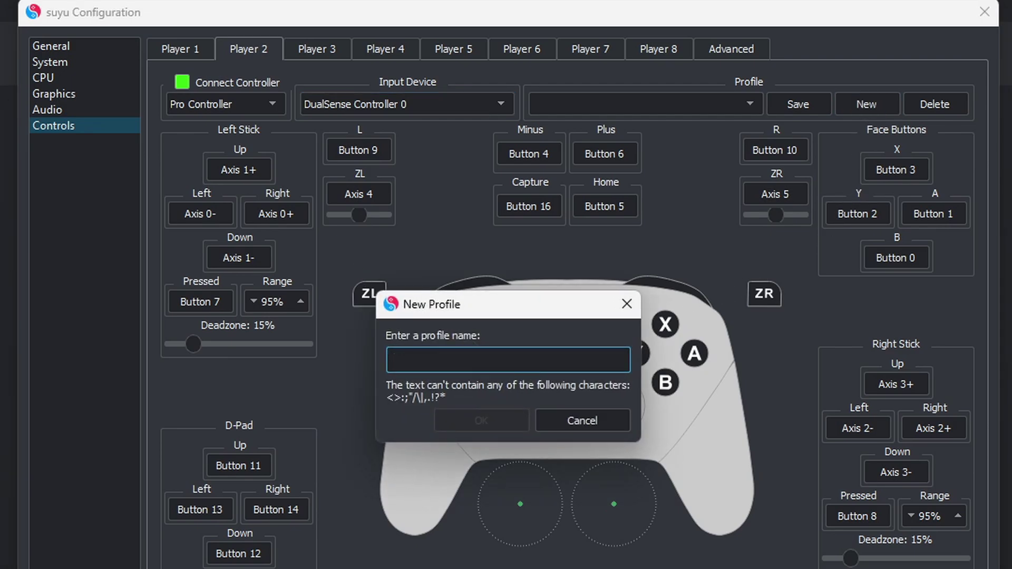
{"action": "type", "text": "ps5"}
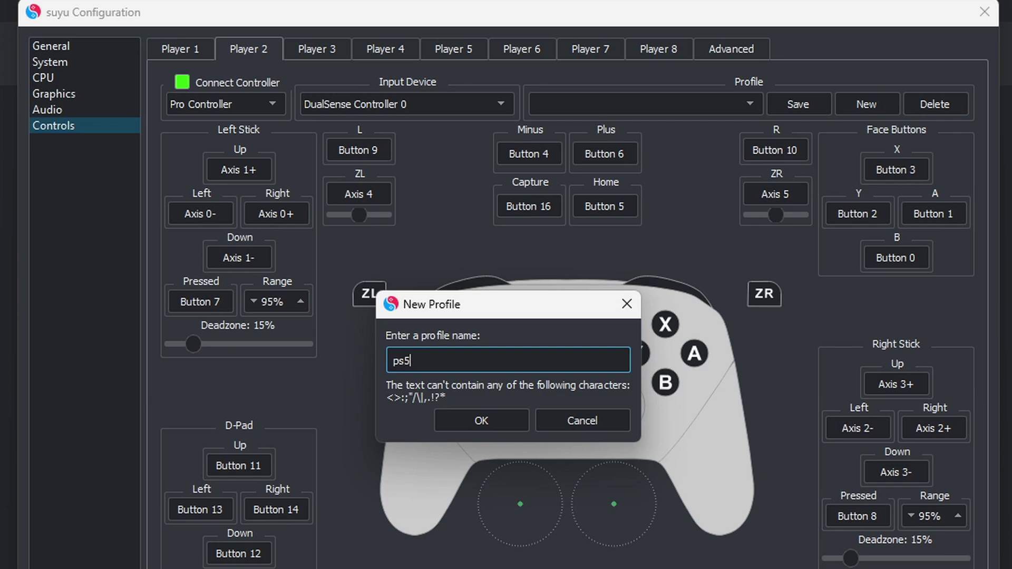
{"action": "left_click", "coordinate": [481, 420]}
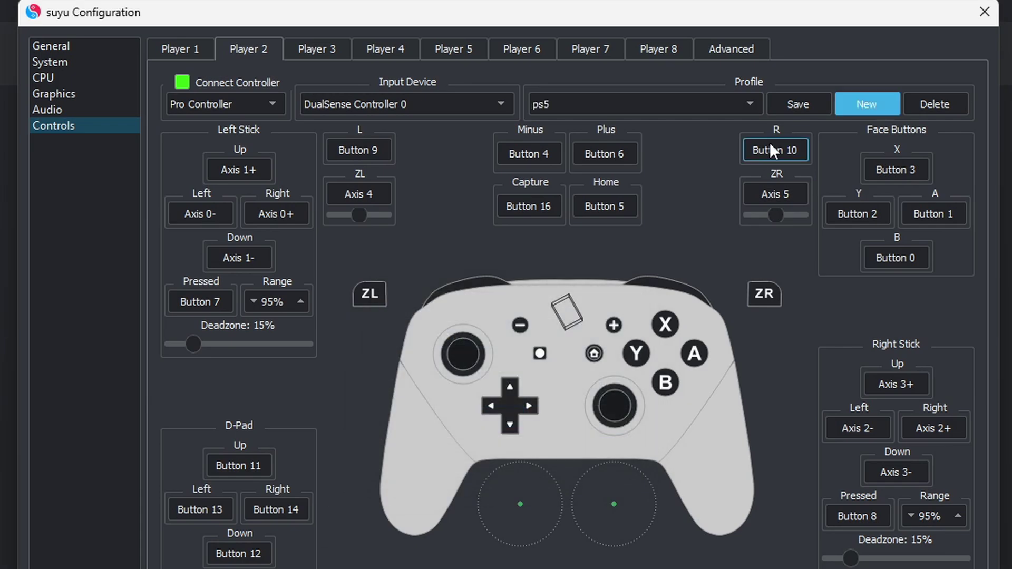
{"action": "left_click", "coordinate": [810, 105]}
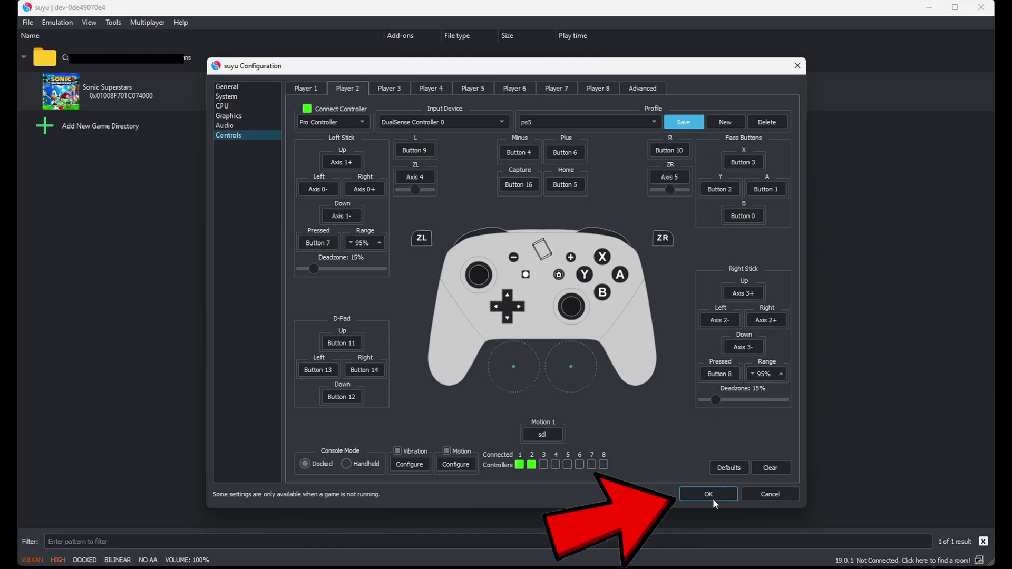
{"action": "left_click", "coordinate": [712, 494]}
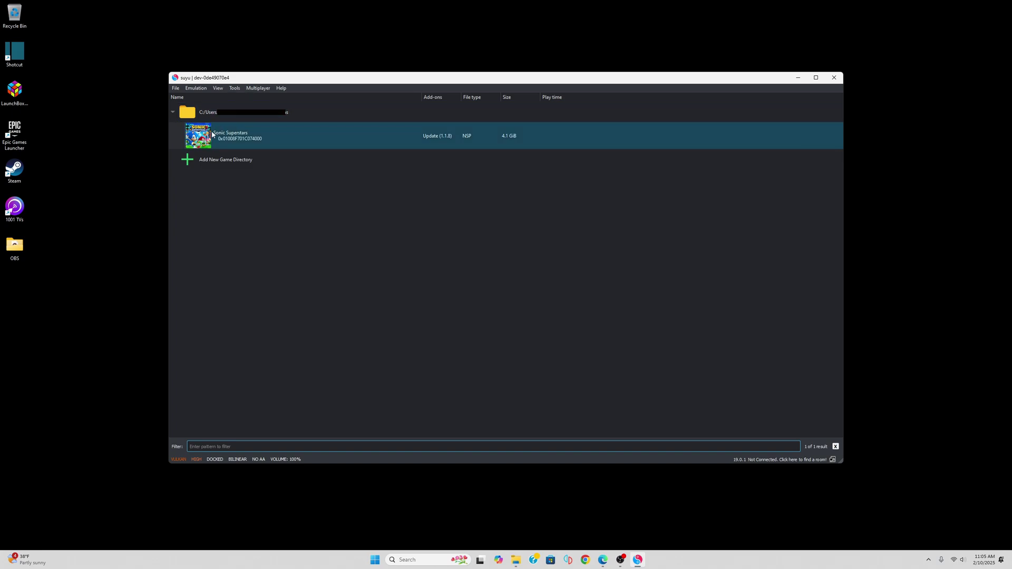
Launch Sonic Superstars from the game list and switch it to fullscreen.
{"action": "left_click", "coordinate": [212, 137]}
{"action": "key", "text": "Return"}
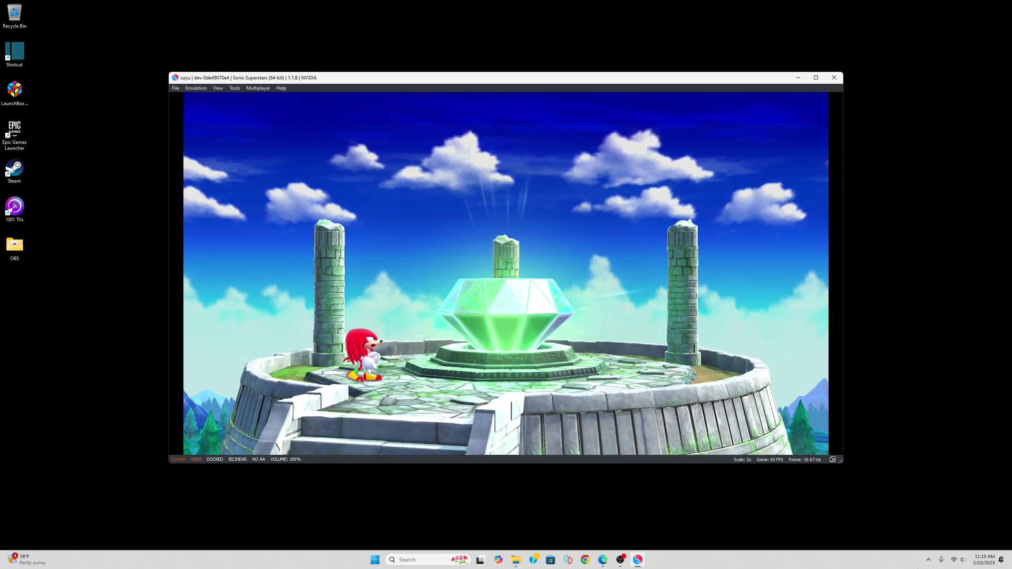
{"action": "key", "text": "F11"}
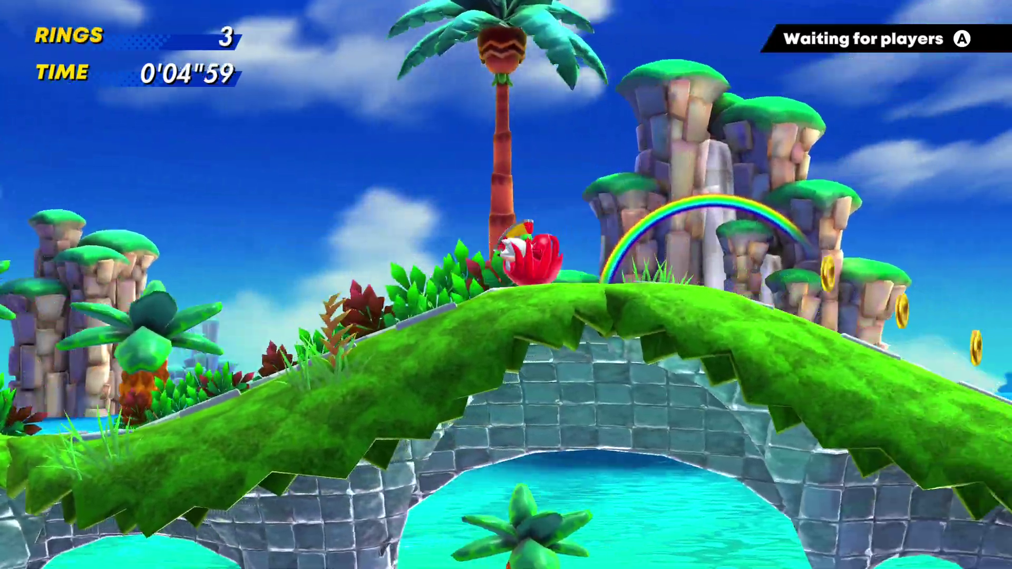
{"action": "key", "text": "space"}
{"action": "key", "text": "Right"}
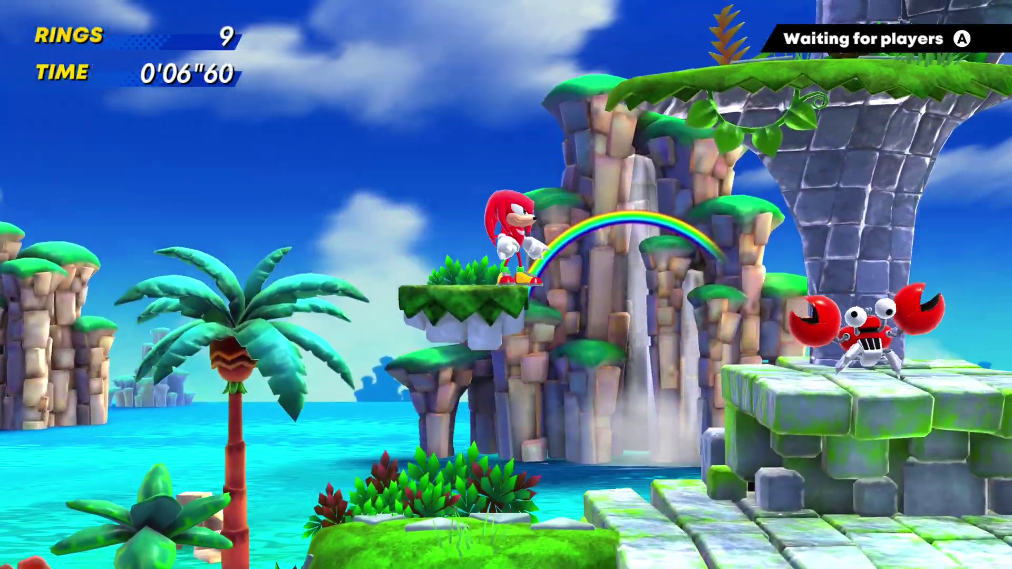
{"action": "key", "text": "Right"}
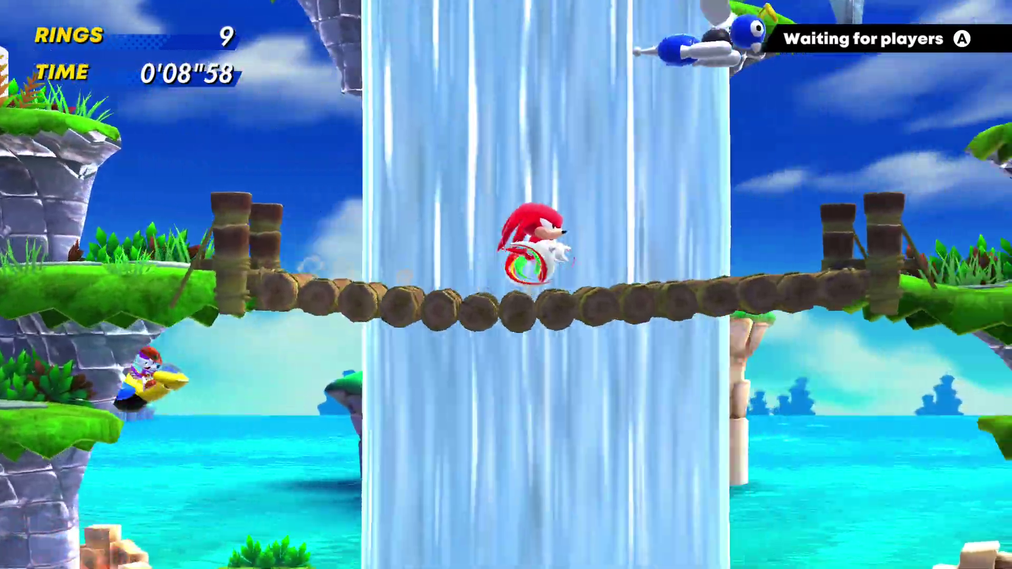
{"action": "key", "text": "space"}
{"action": "key", "text": "Right"}
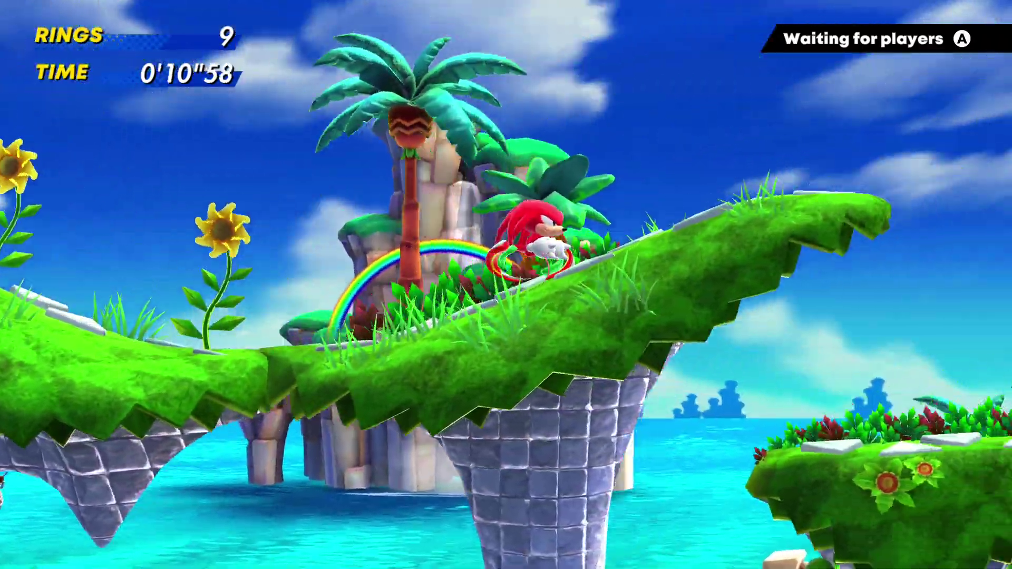